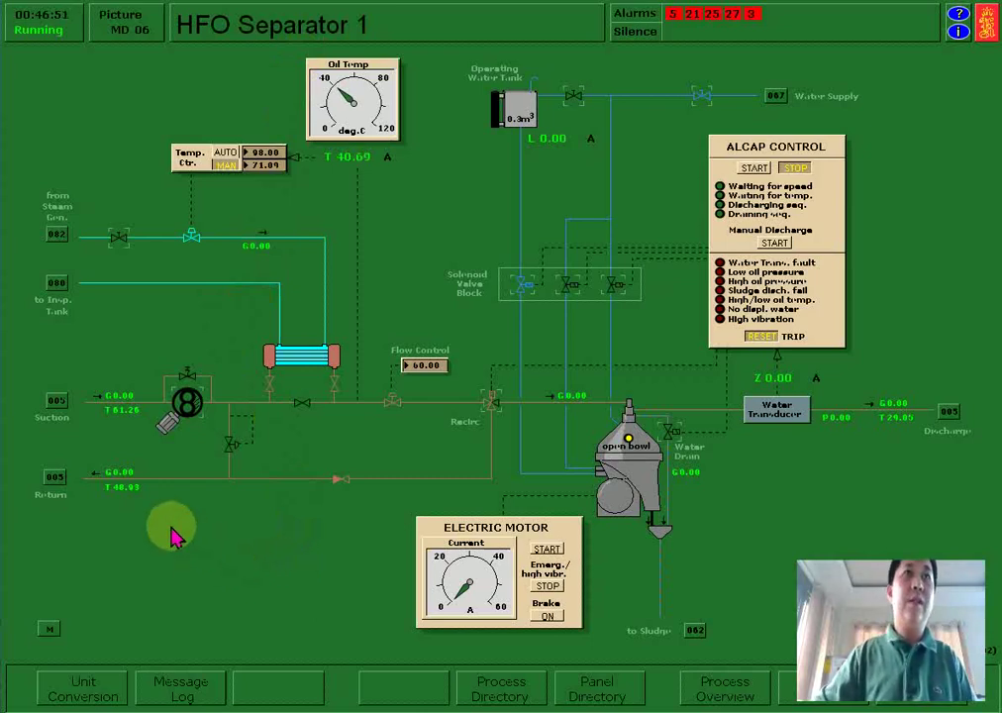
Open settling tank 2's suction valve to the HFO separator, then return to the service tanks.
{"action": "left_click", "coordinate": [51, 402]}
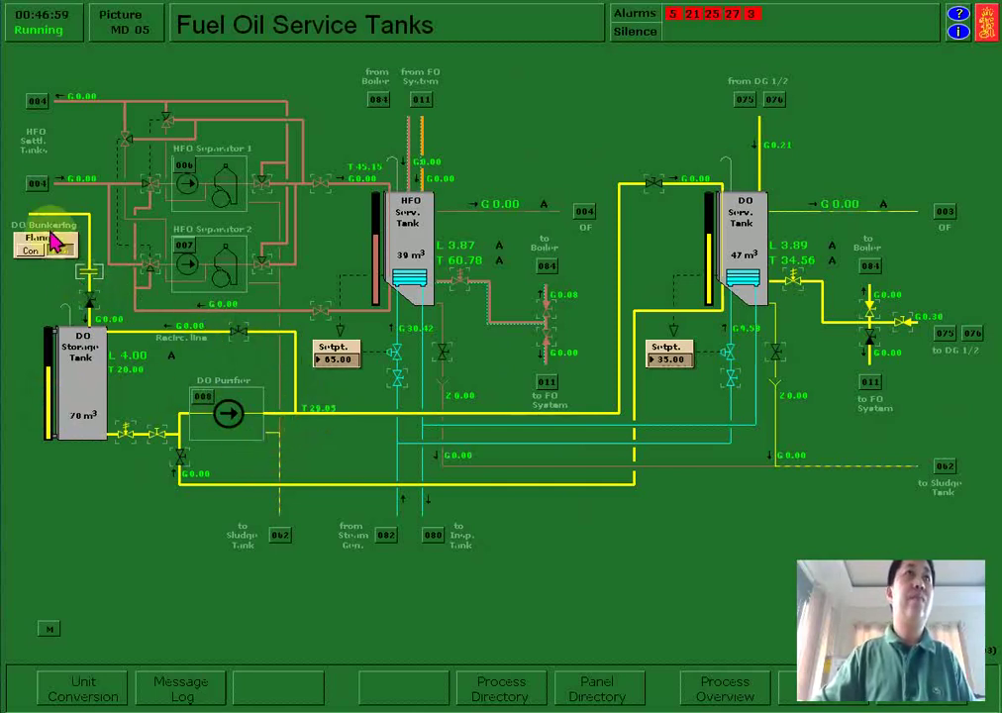
{"action": "left_click", "coordinate": [35, 184]}
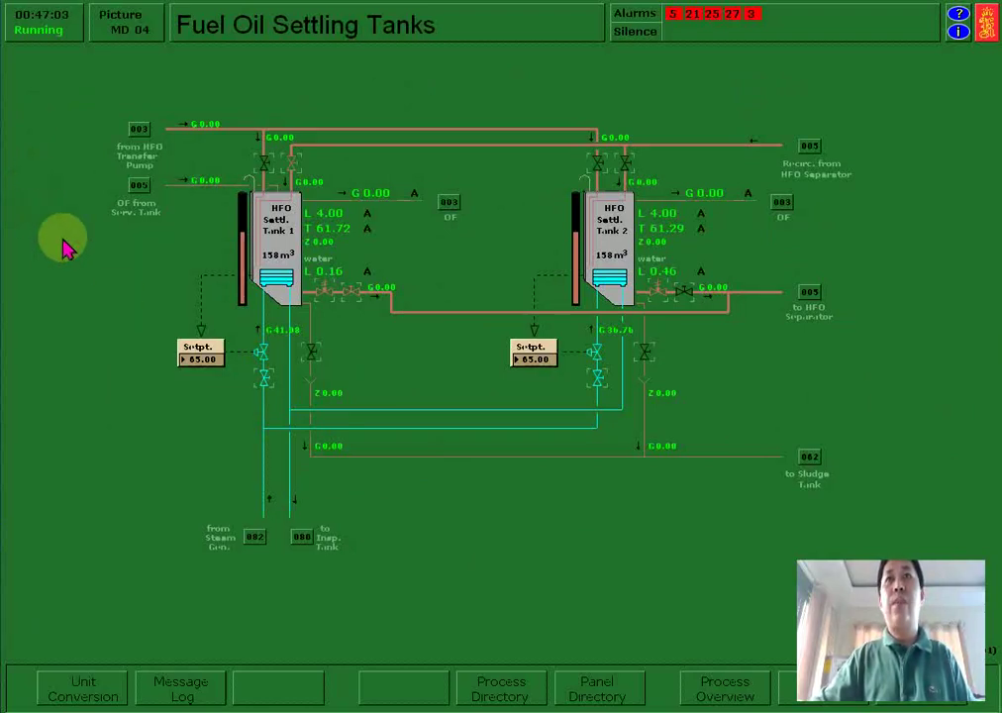
{"action": "left_click", "coordinate": [684, 307]}
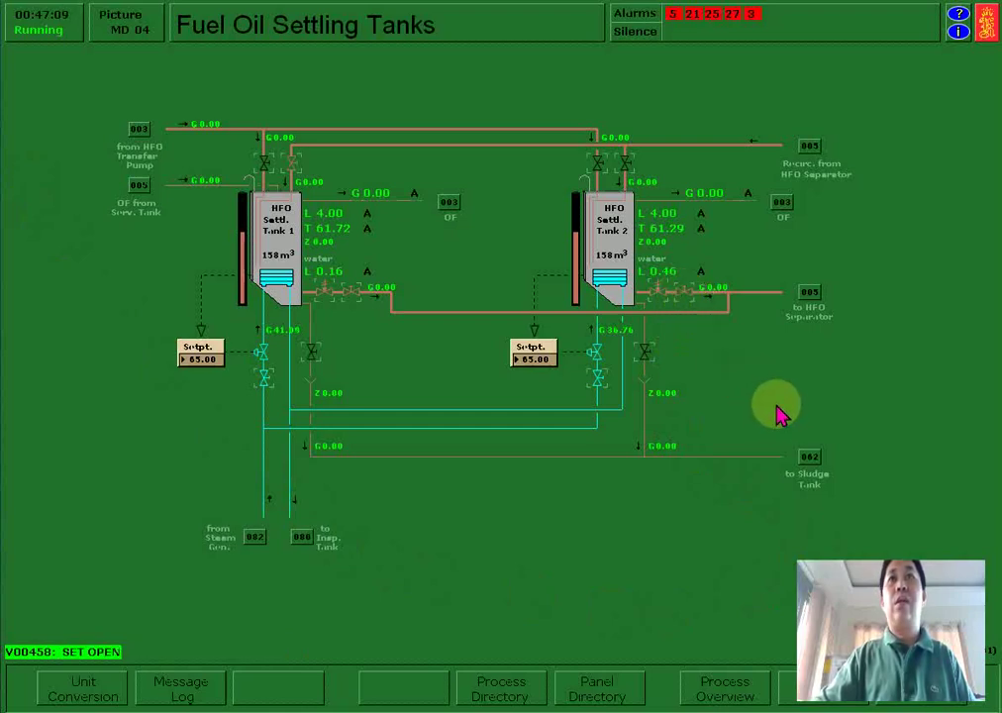
{"action": "left_click", "coordinate": [632, 179]}
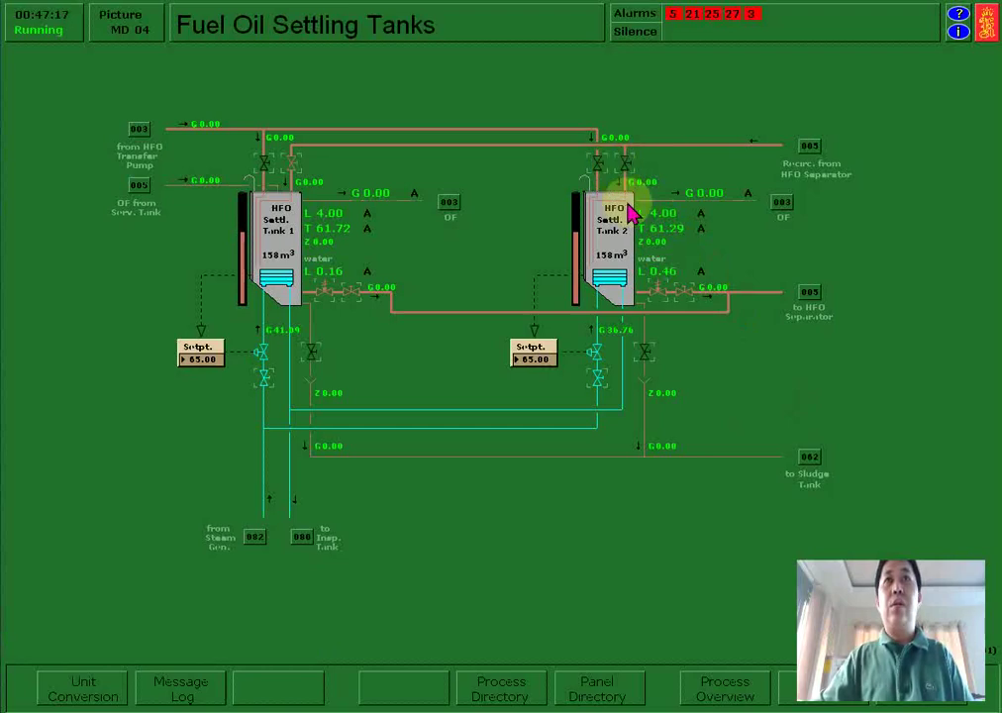
{"action": "left_click", "coordinate": [806, 309]}
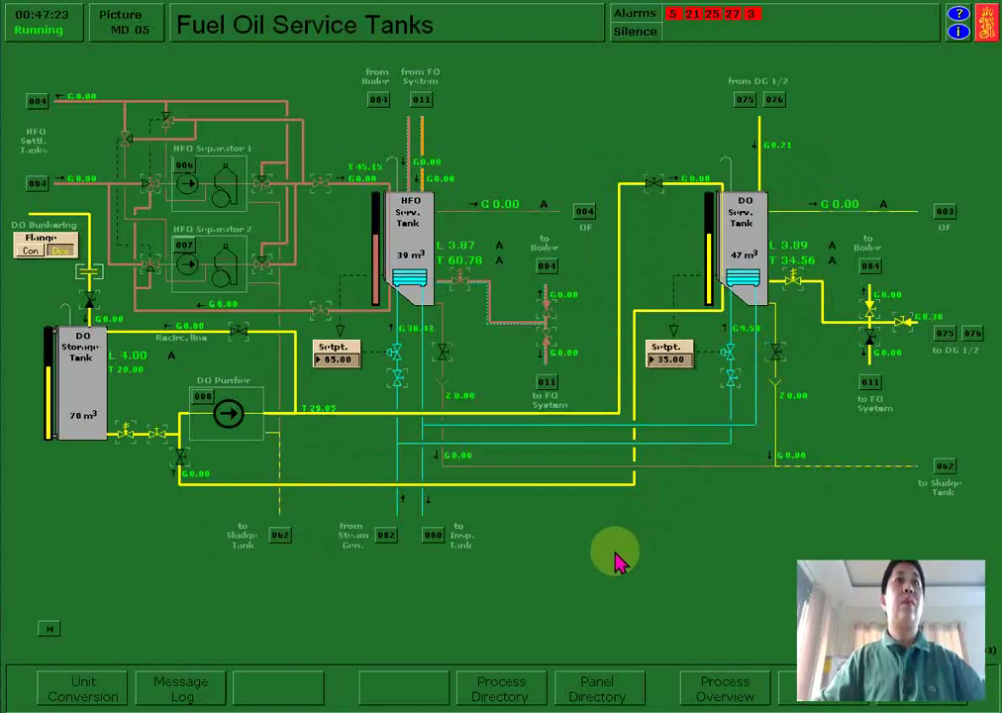
Open HFO Separator 1's water make-up valve V04058 to fill the operating water tank to 0.68.
{"action": "left_click", "coordinate": [193, 170]}
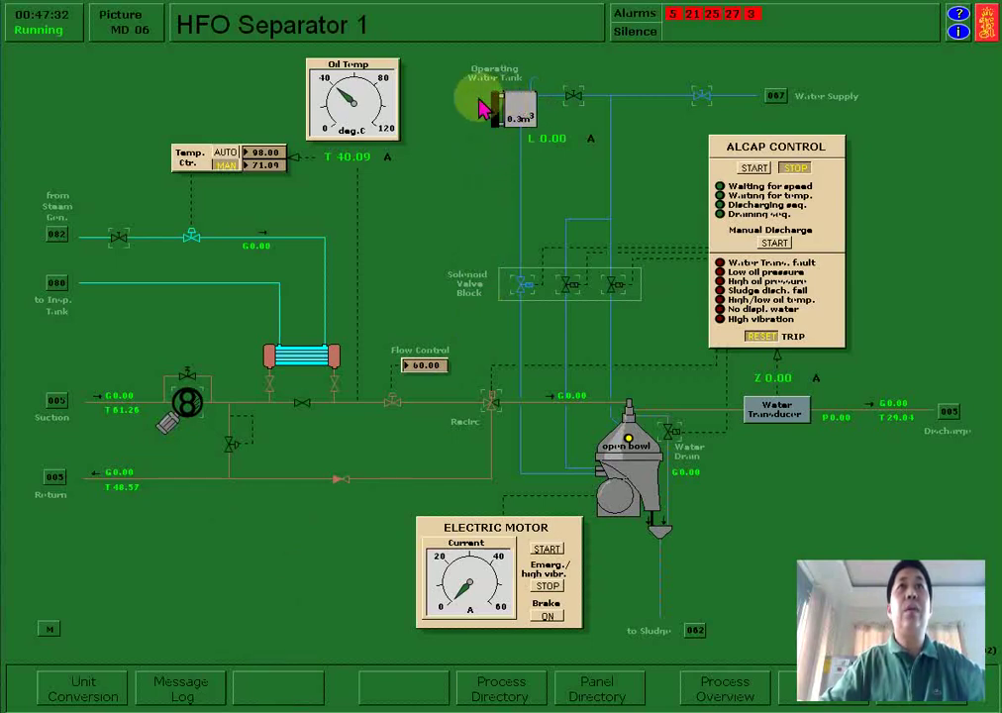
{"action": "left_click", "coordinate": [568, 99]}
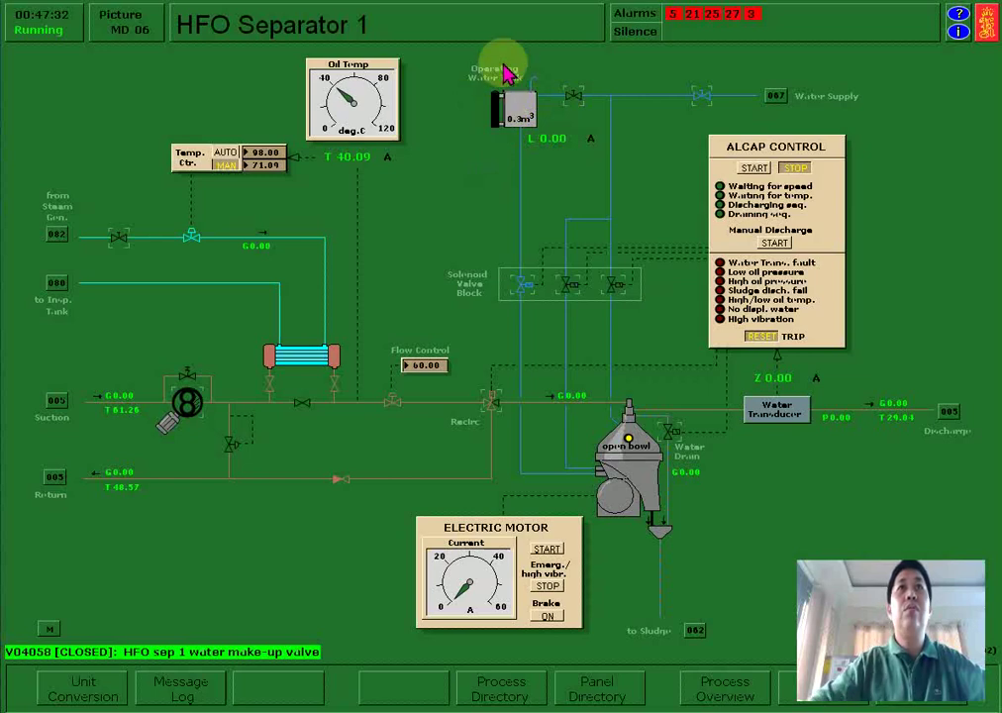
{"action": "left_click", "coordinate": [541, 149]}
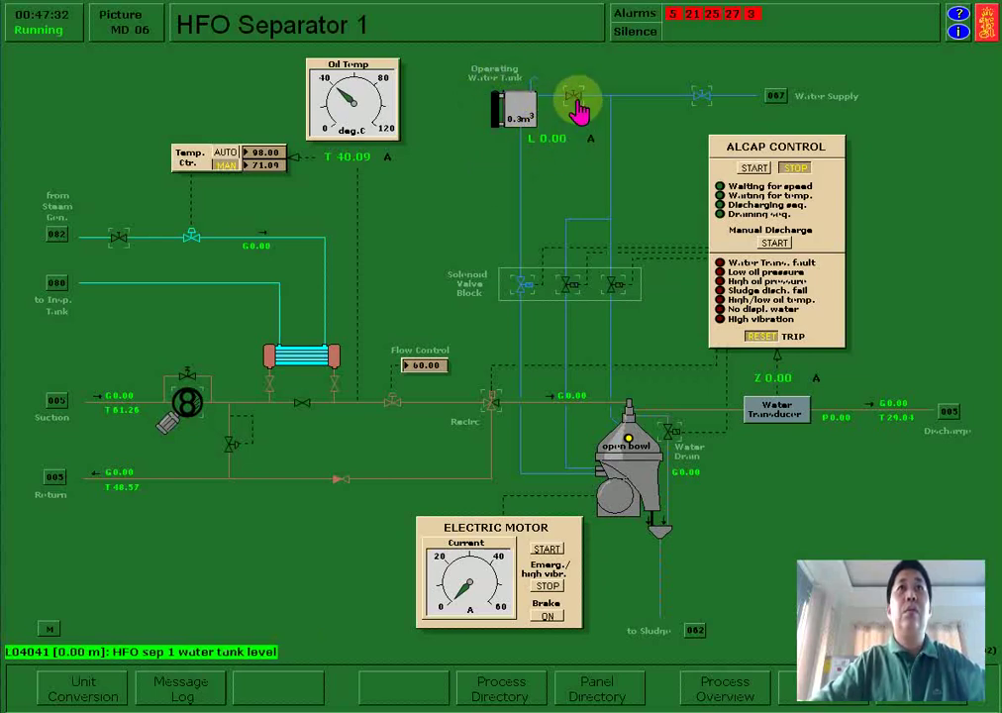
{"action": "left_click", "coordinate": [575, 101]}
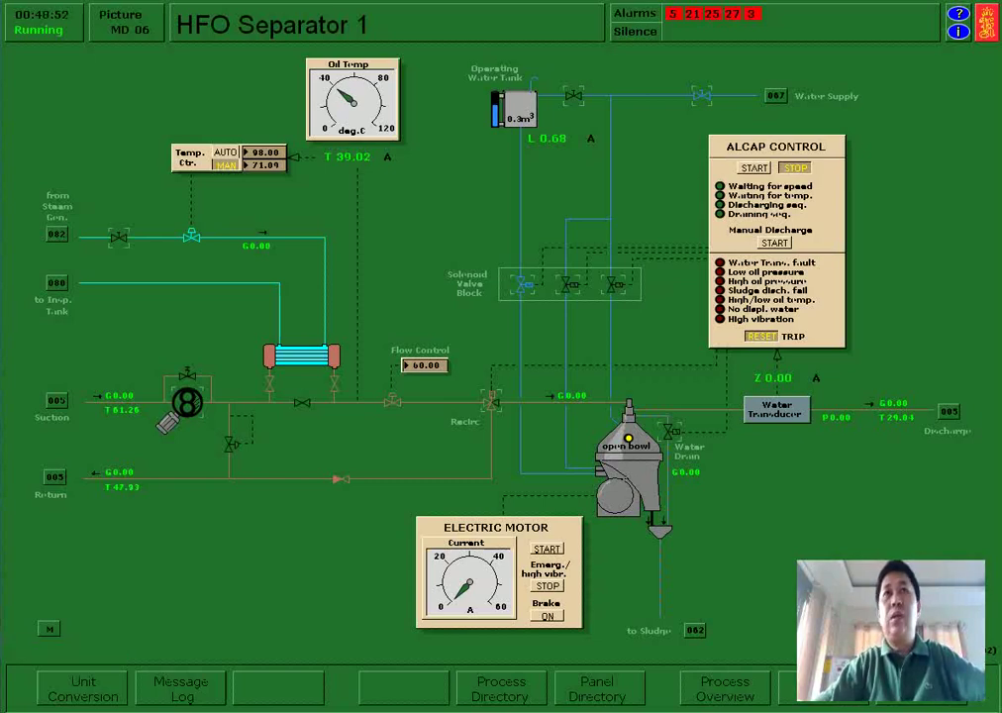
Close make-up valve V04058 and start the separator feed pump.
{"action": "left_click", "coordinate": [575, 99]}
{"action": "left_click", "coordinate": [578, 101]}
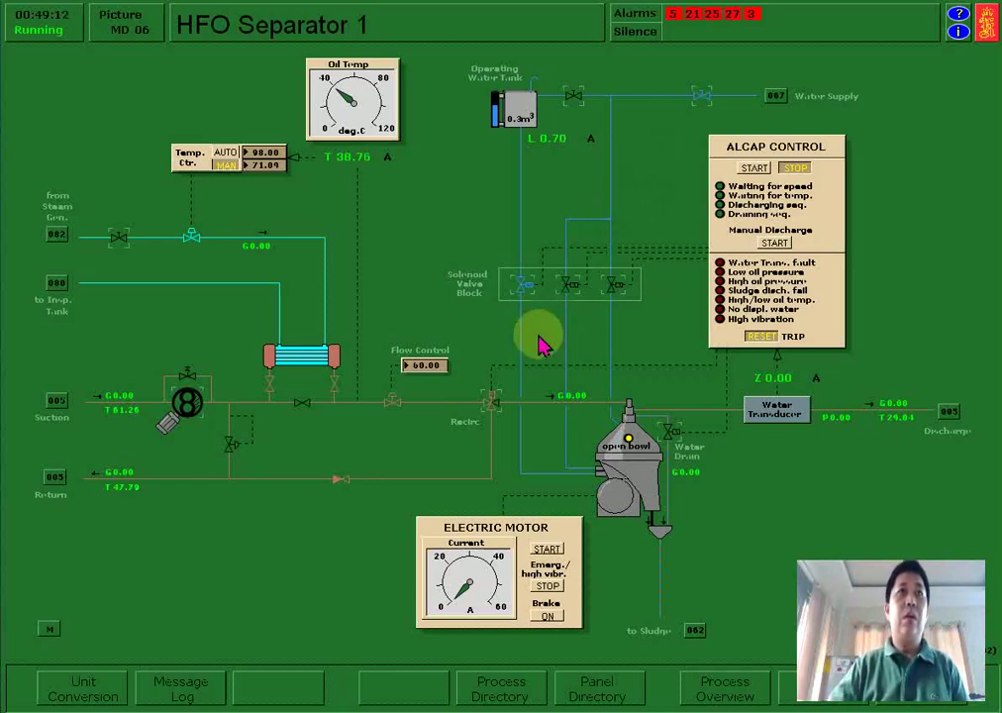
{"action": "left_click", "coordinate": [193, 404]}
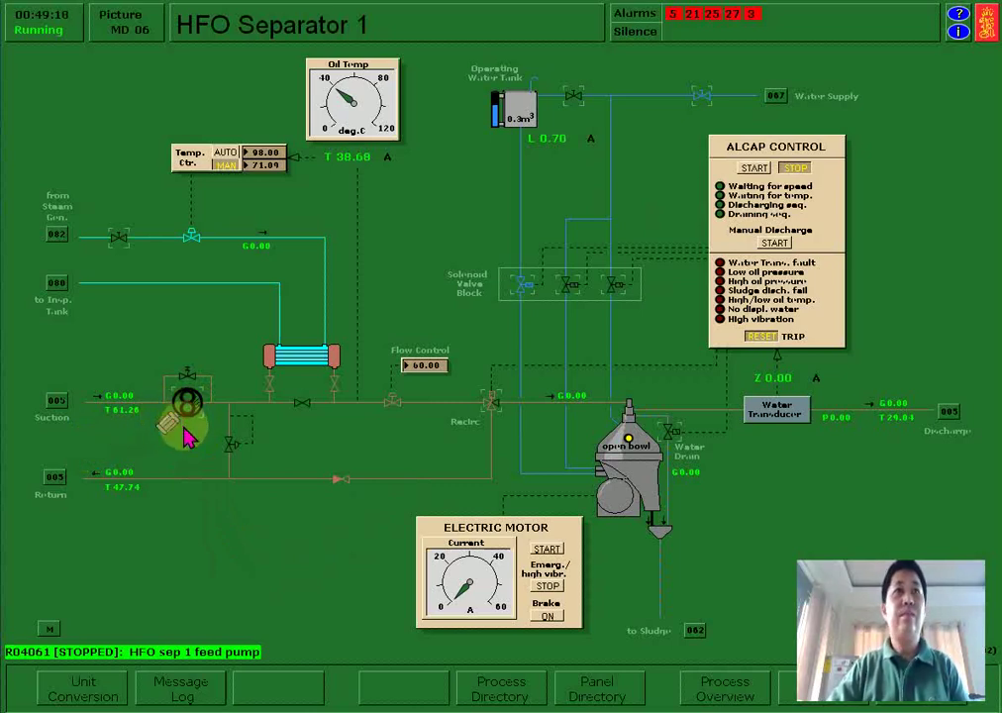
{"action": "left_click", "coordinate": [195, 420]}
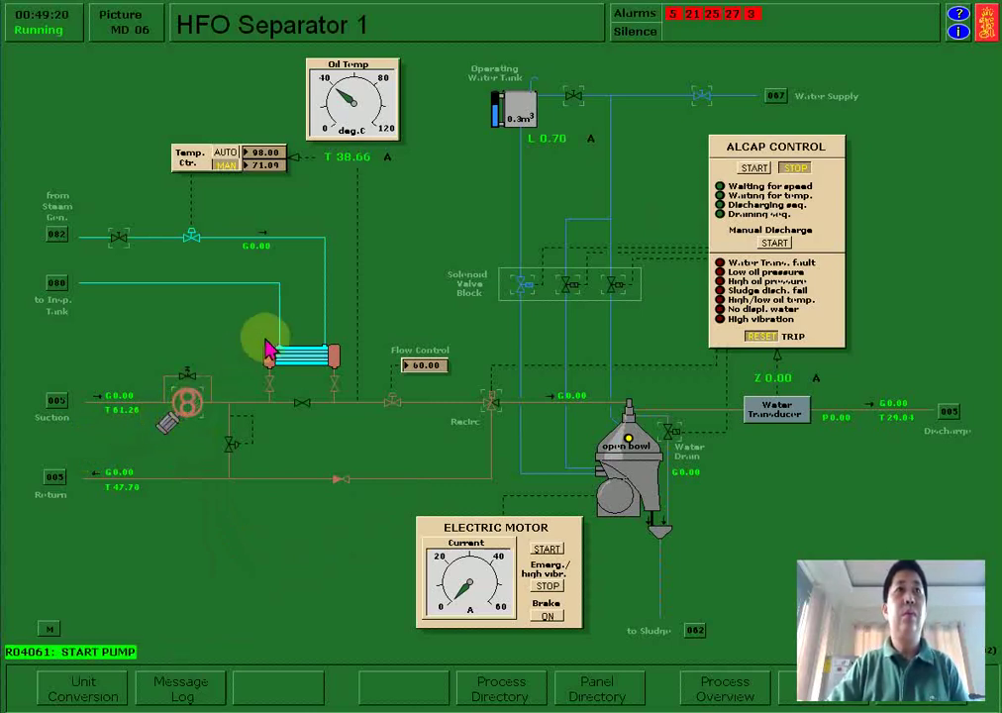
Open heater steam valve V04054, set Temp. Ctr. to AUTO, and start the separator motor.
{"action": "left_click", "coordinate": [119, 245]}
{"action": "left_click", "coordinate": [119, 244]}
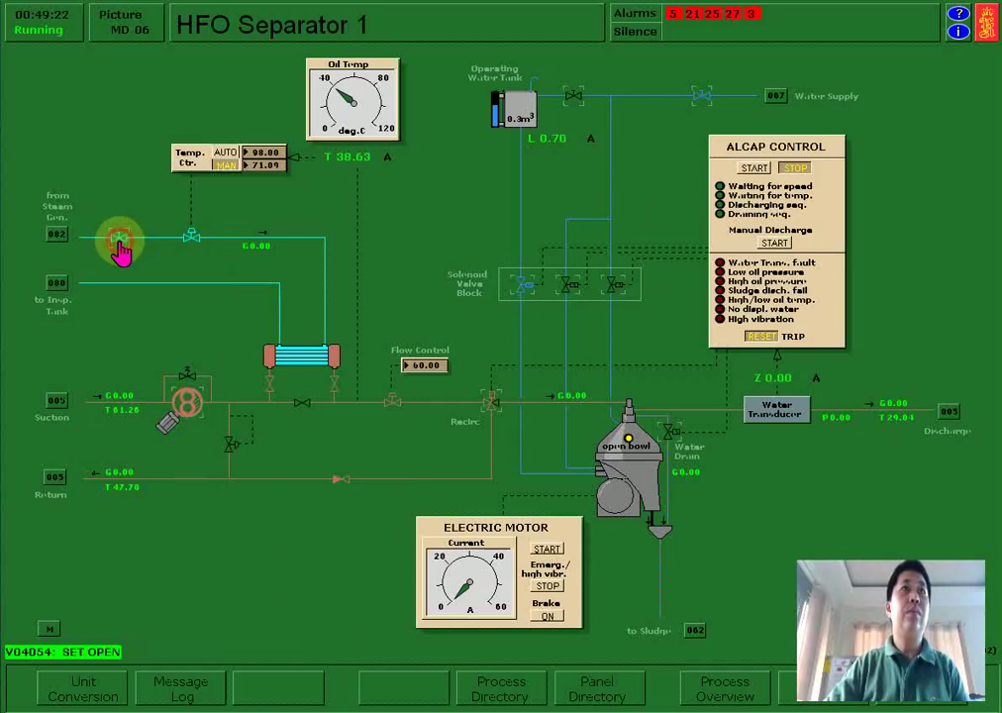
{"action": "left_click", "coordinate": [228, 155]}
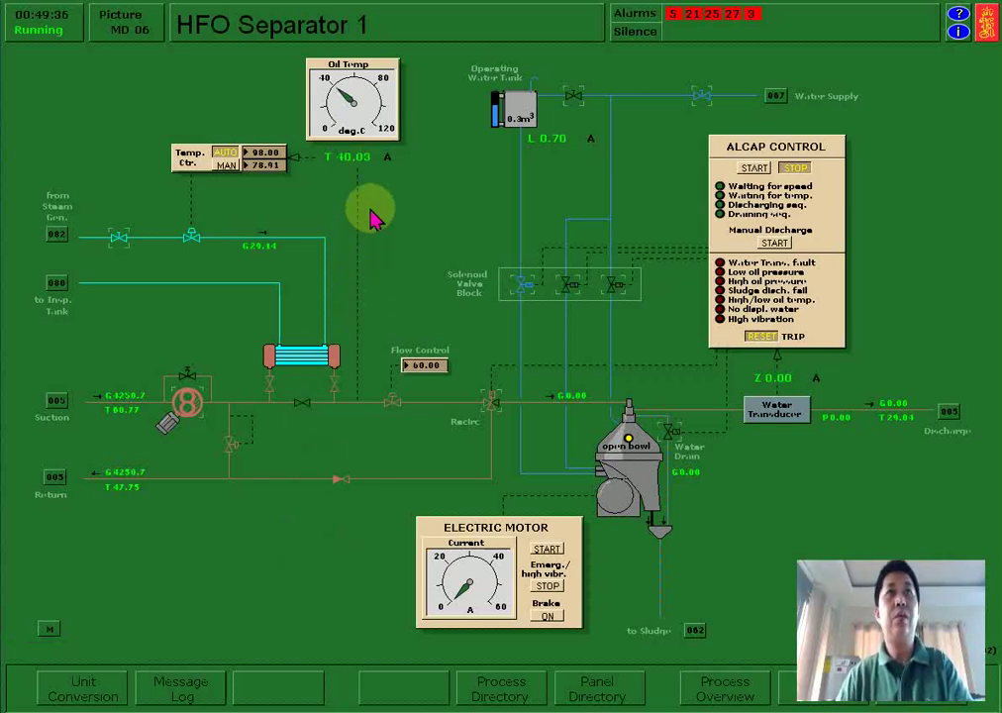
{"action": "left_click", "coordinate": [350, 178]}
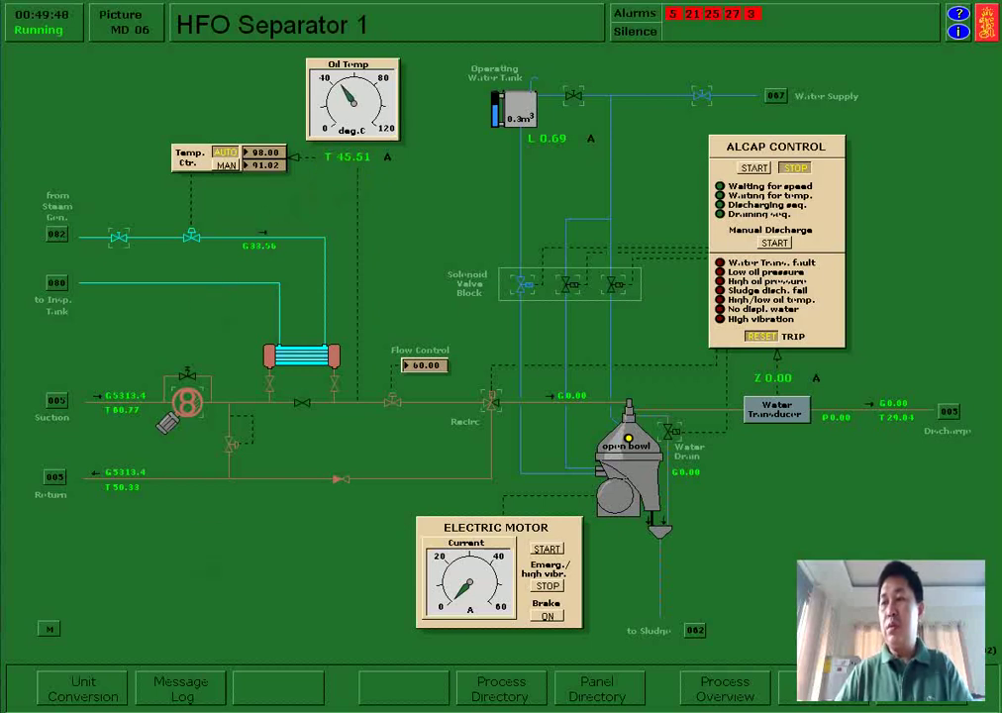
{"action": "left_click", "coordinate": [346, 159]}
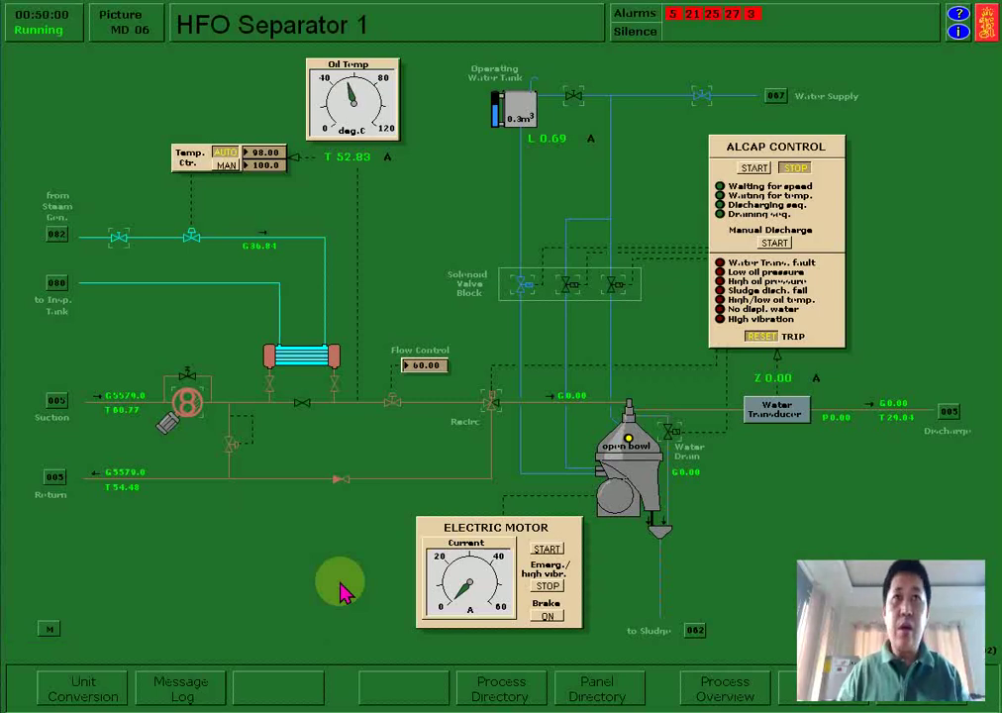
{"action": "left_click", "coordinate": [547, 551]}
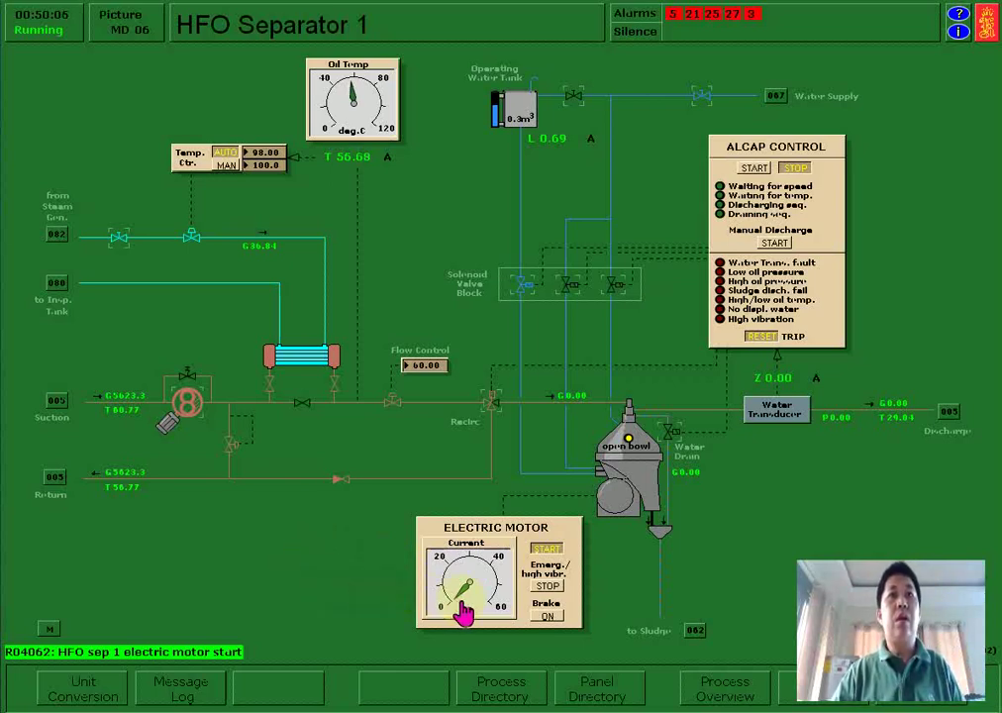
{"action": "mouse_move", "coordinate": [470, 608]}
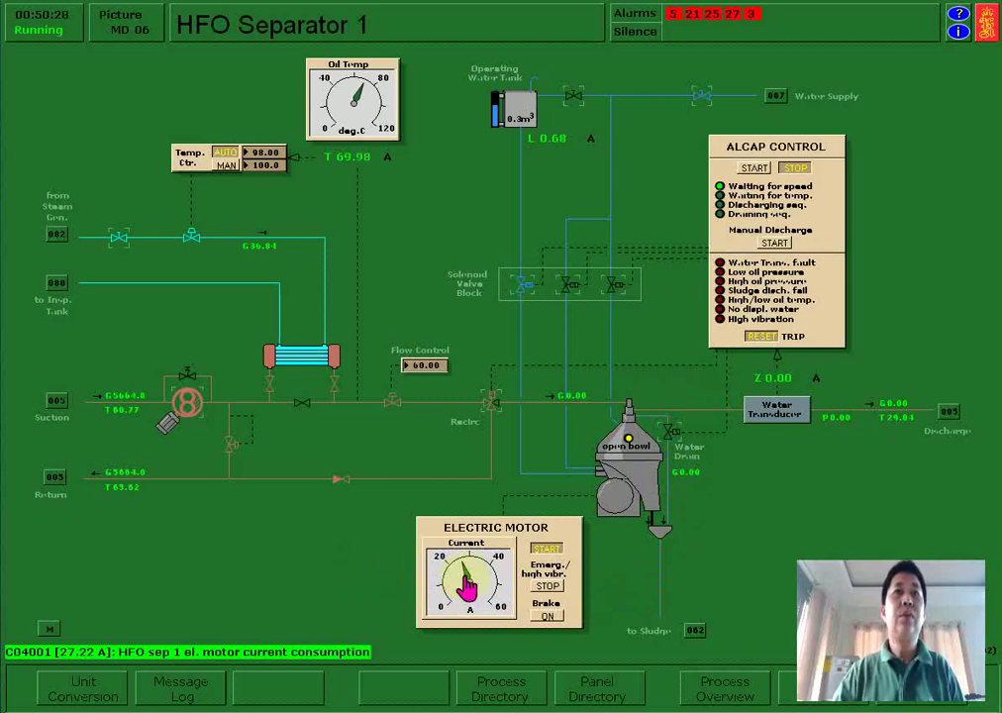
{"action": "left_click", "coordinate": [384, 572]}
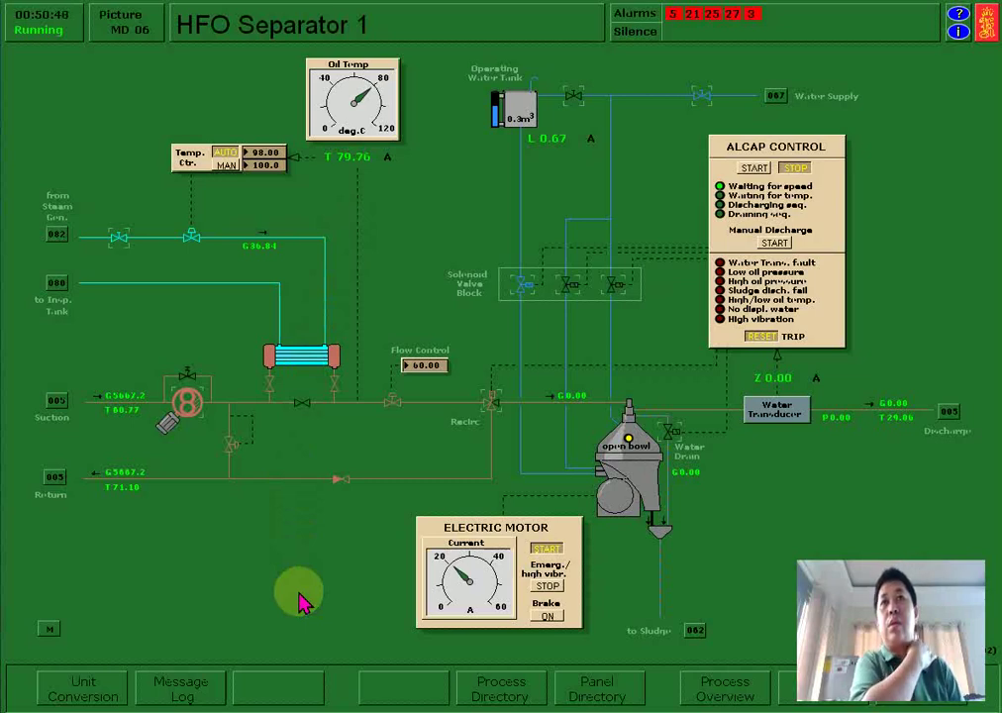
{"action": "left_click", "coordinate": [185, 404]}
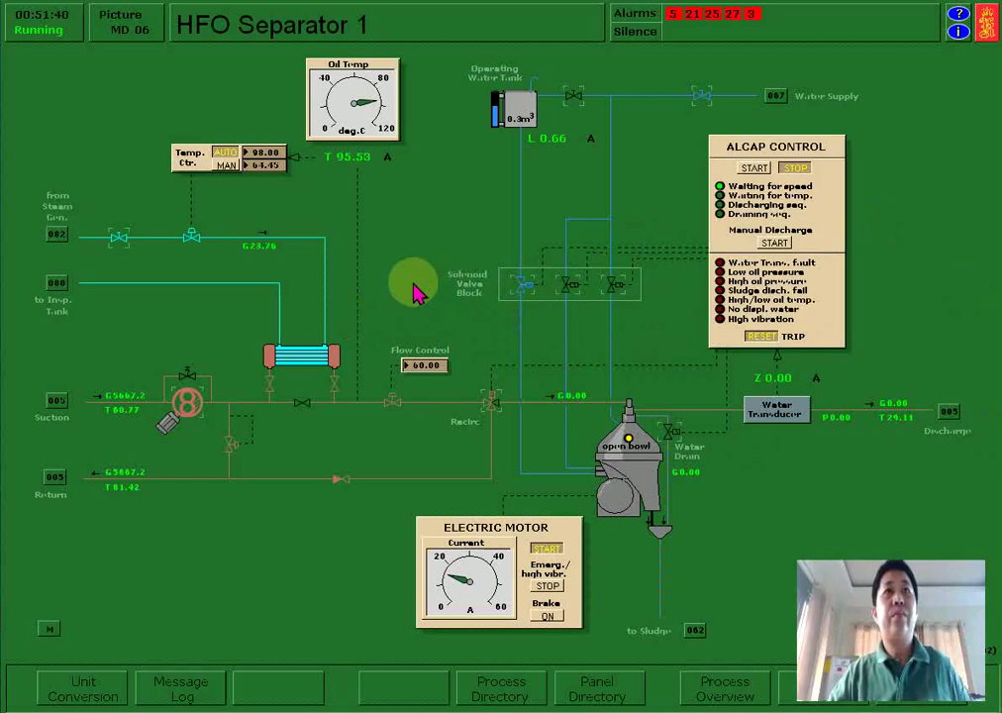
Move the CTR04030 controller faceplate off the heater, then close it.
{"action": "left_click", "coordinate": [190, 168]}
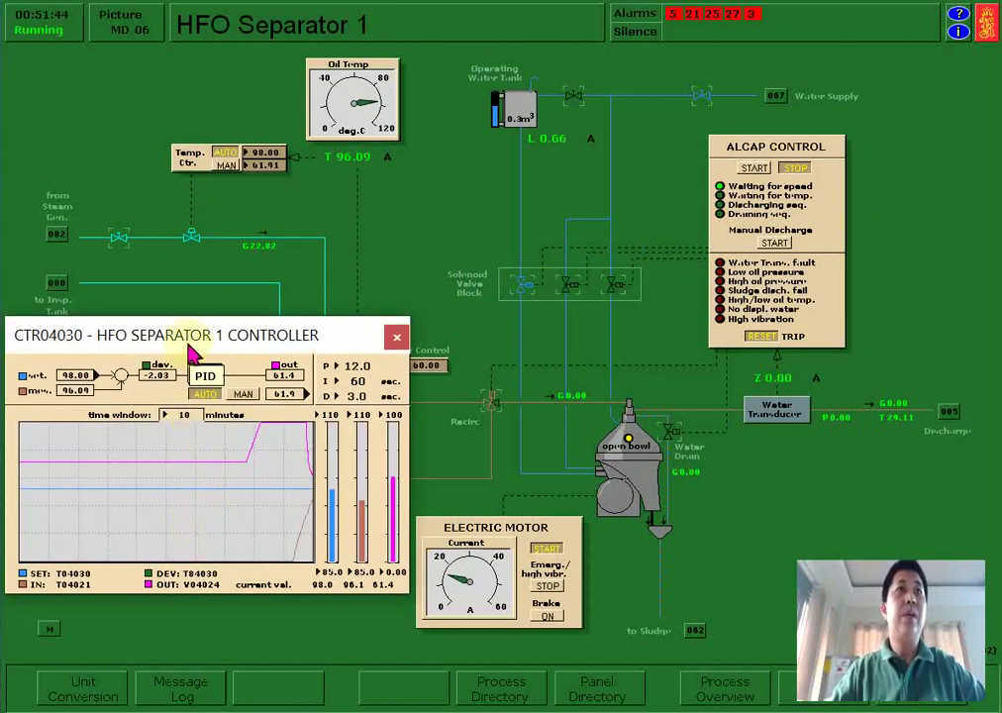
{"action": "left_click_drag", "start_coordinate": [192, 348], "coordinate": [190, 446]}
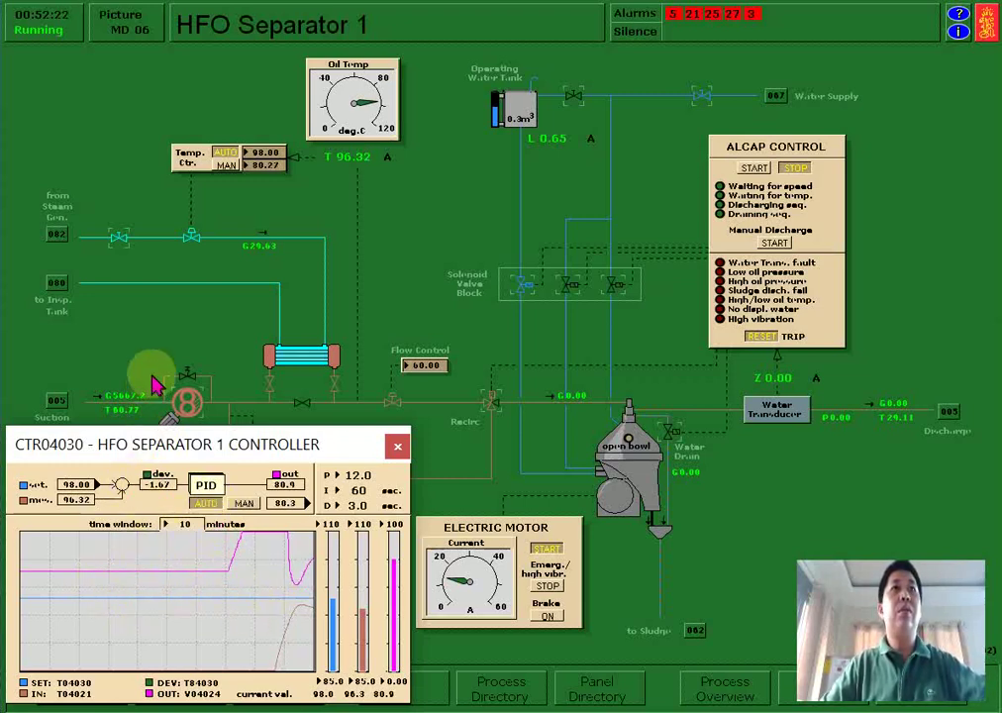
{"action": "left_click", "coordinate": [397, 447]}
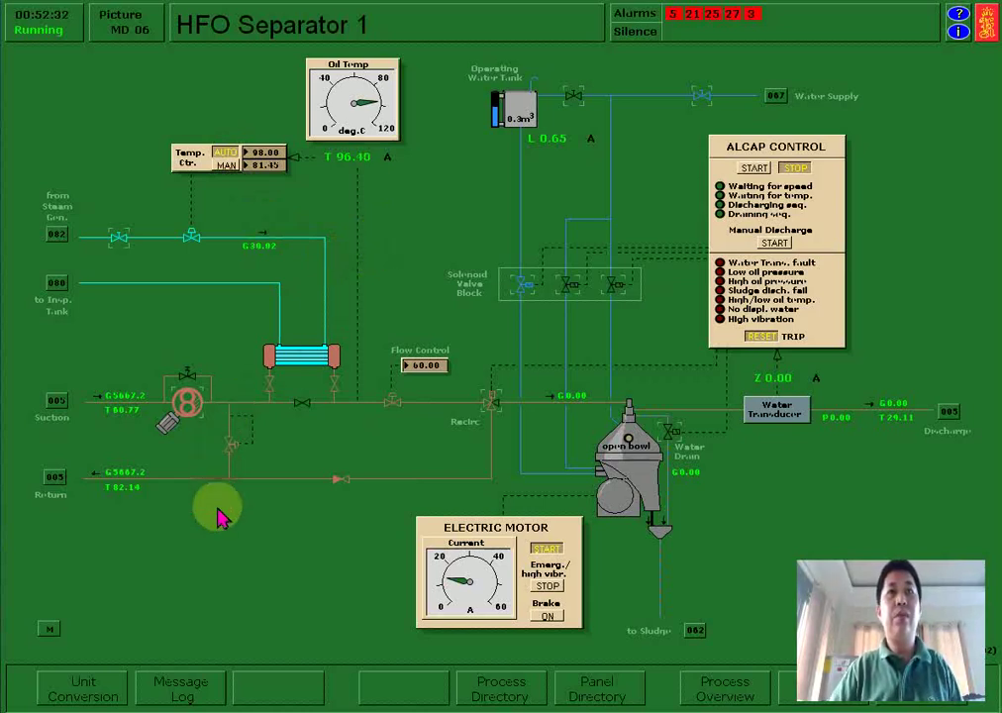
Show the HFO separator 1 motor current consumption reading of 13.00 A.
{"action": "left_click", "coordinate": [458, 588]}
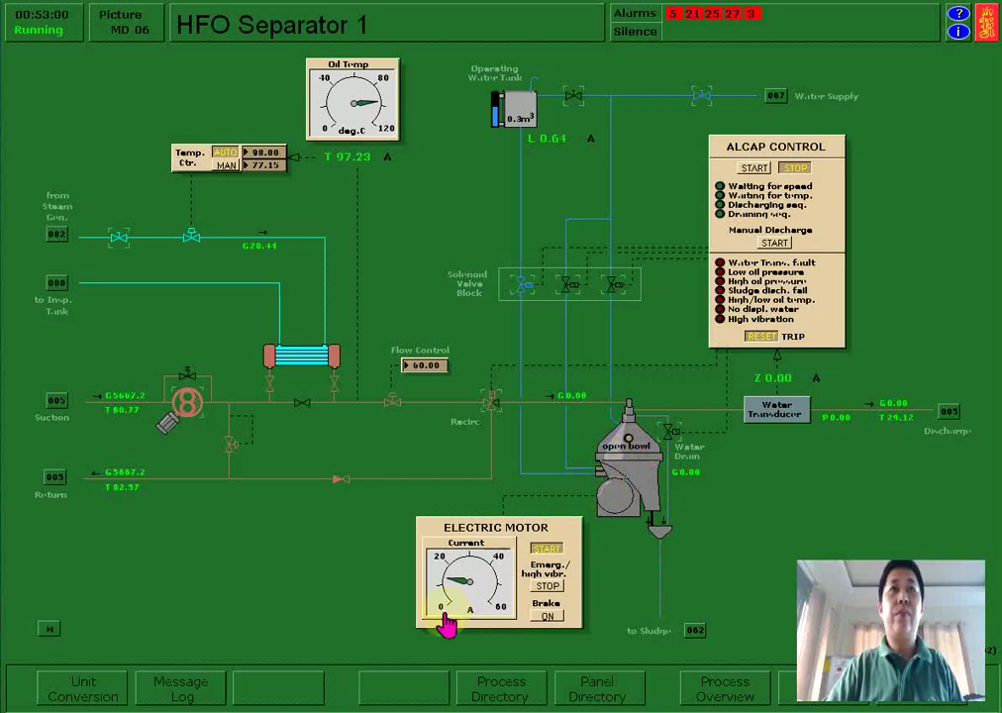
{"action": "mouse_move", "coordinate": [458, 599]}
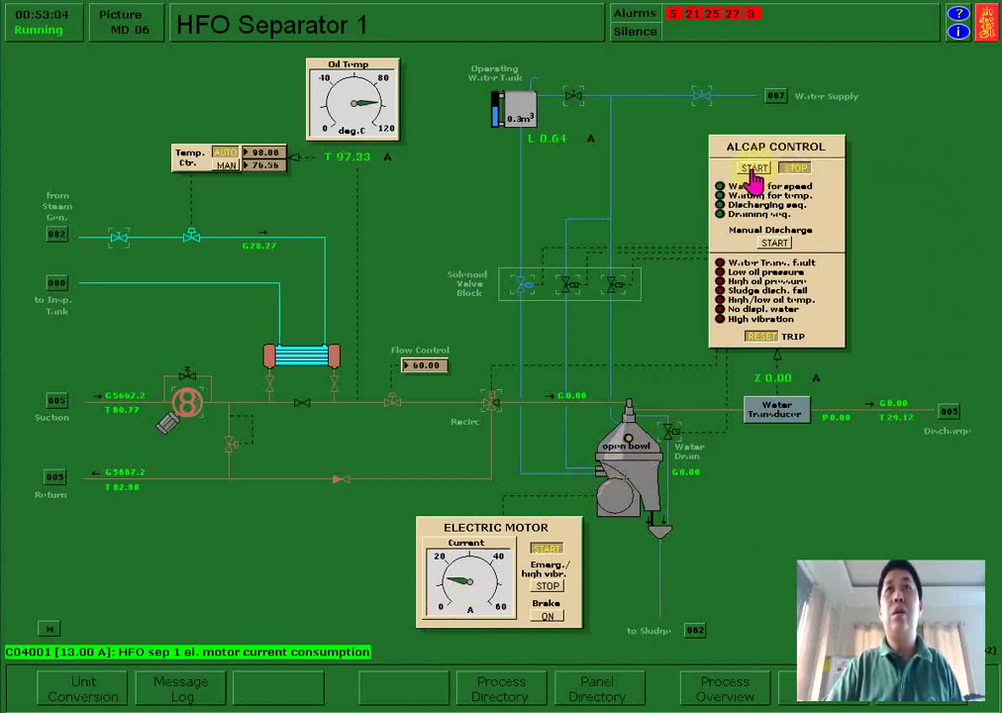
Start ALCAP control and check the discharge flow of 3408.1 at pressure 1.53.
{"action": "left_click", "coordinate": [755, 170]}
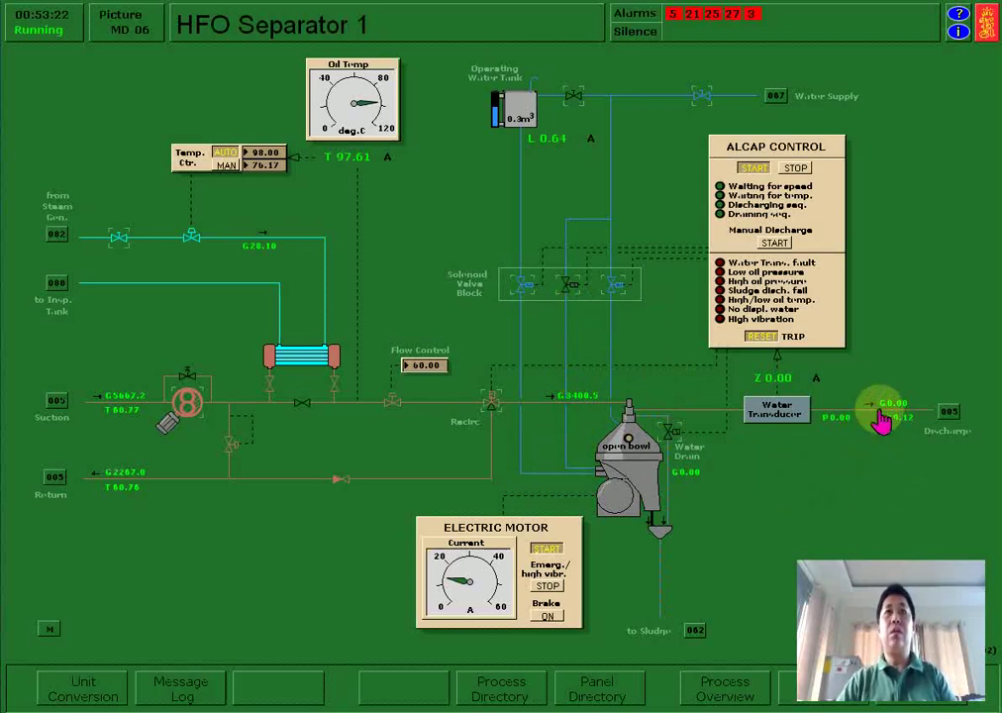
{"action": "mouse_move", "coordinate": [900, 420]}
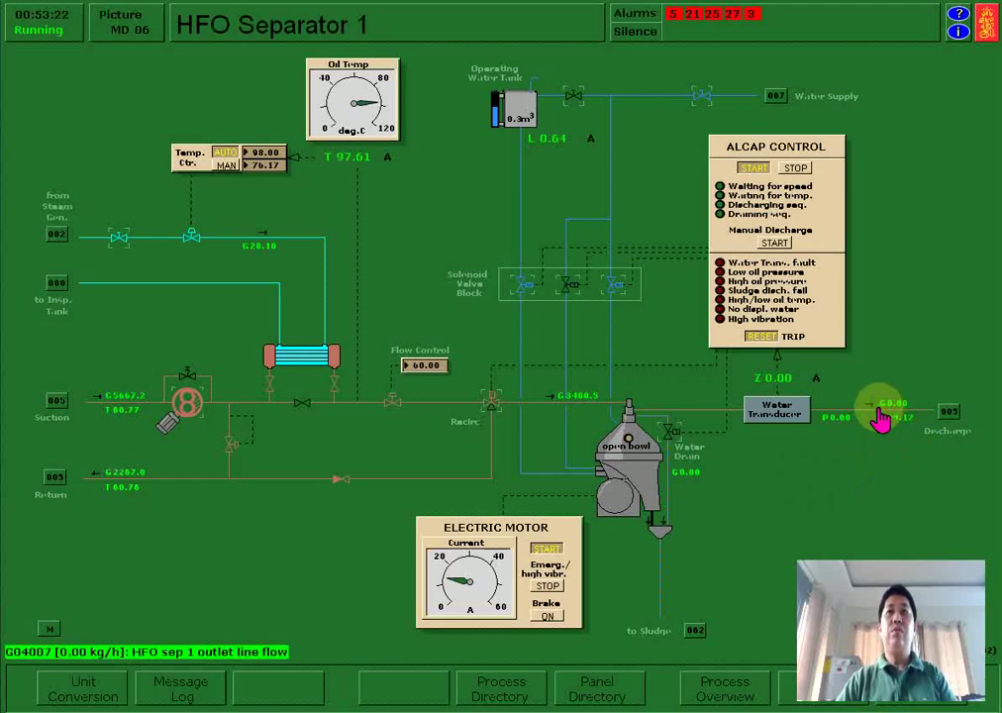
{"action": "mouse_move", "coordinate": [594, 416]}
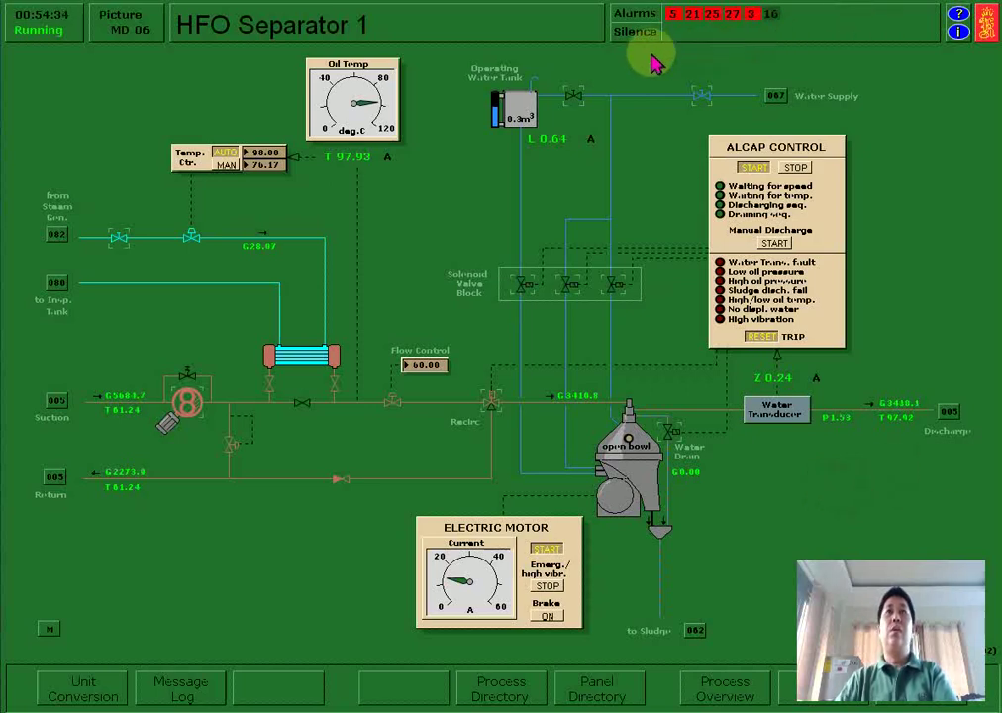
Acknowledge the ER Port bilge well level high alarm L06405 in the alarm log.
{"action": "left_click", "coordinate": [639, 17]}
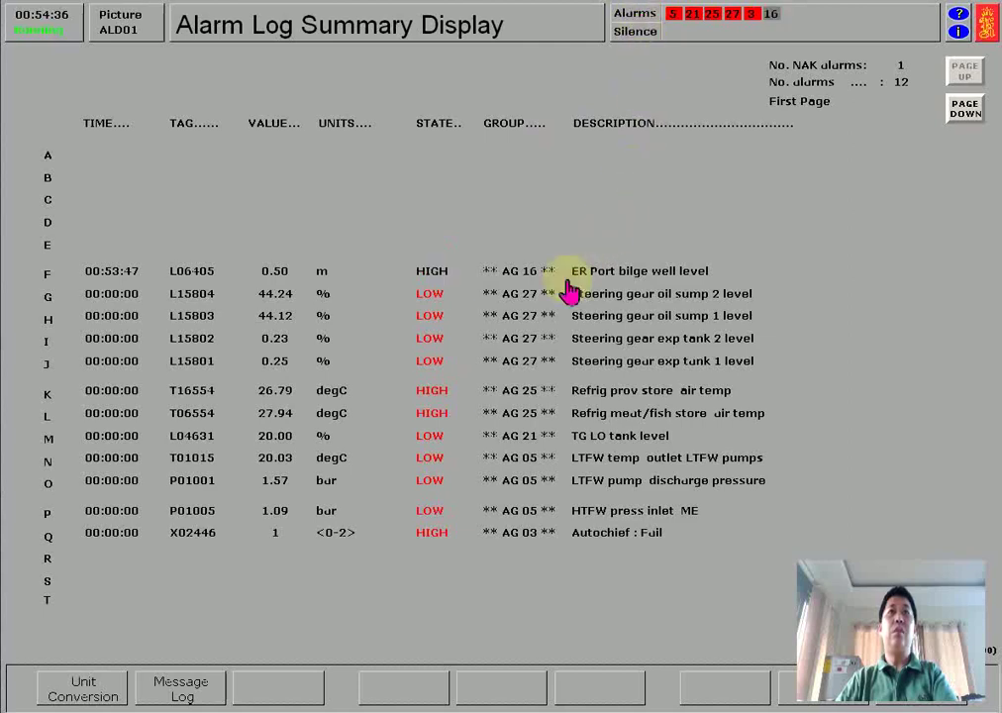
{"action": "left_click", "coordinate": [434, 274]}
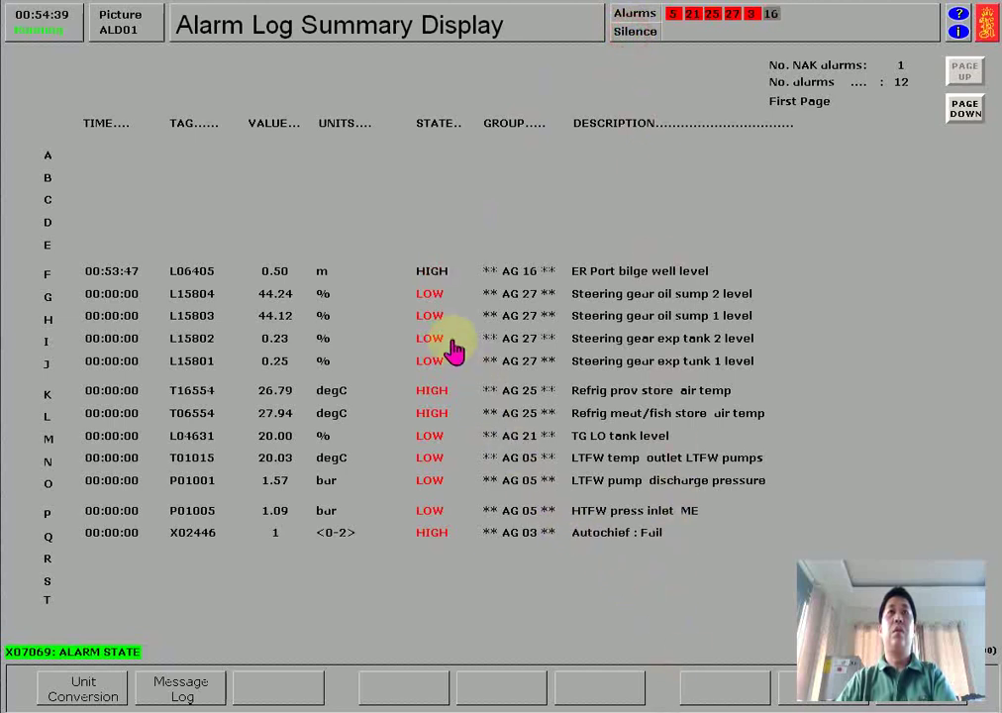
{"action": "left_click", "coordinate": [433, 278]}
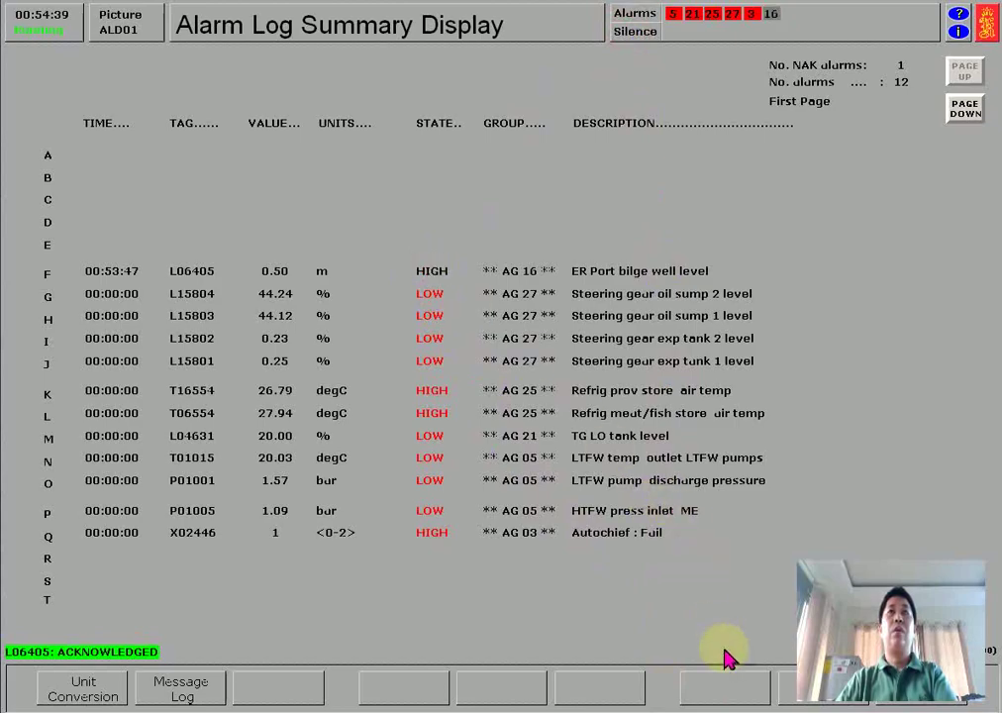
Return to HFO Separator 1, then go to Fuel Oil Service Tanks via the 005 discharge tag.
{"action": "left_click", "coordinate": [785, 686]}
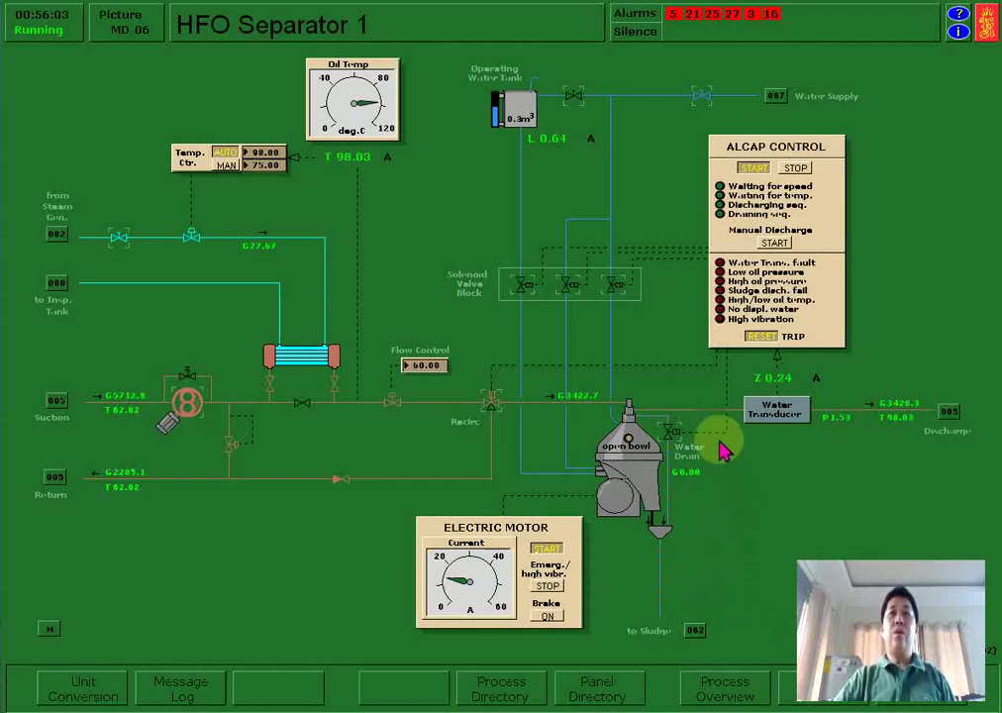
{"action": "mouse_move", "coordinate": [889, 416]}
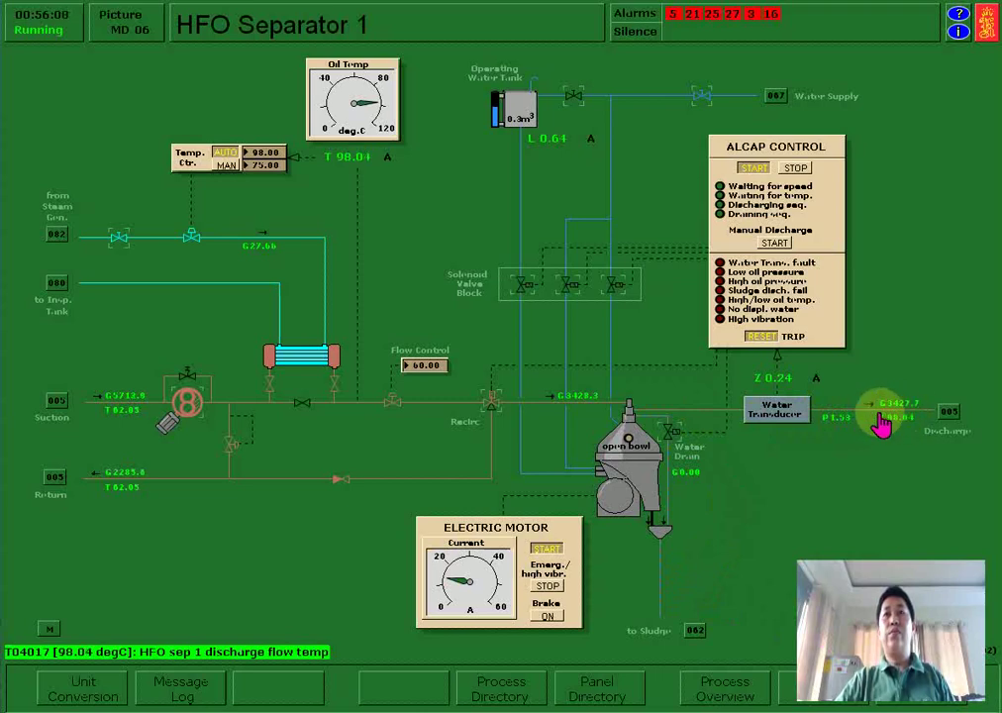
{"action": "left_click", "coordinate": [947, 414]}
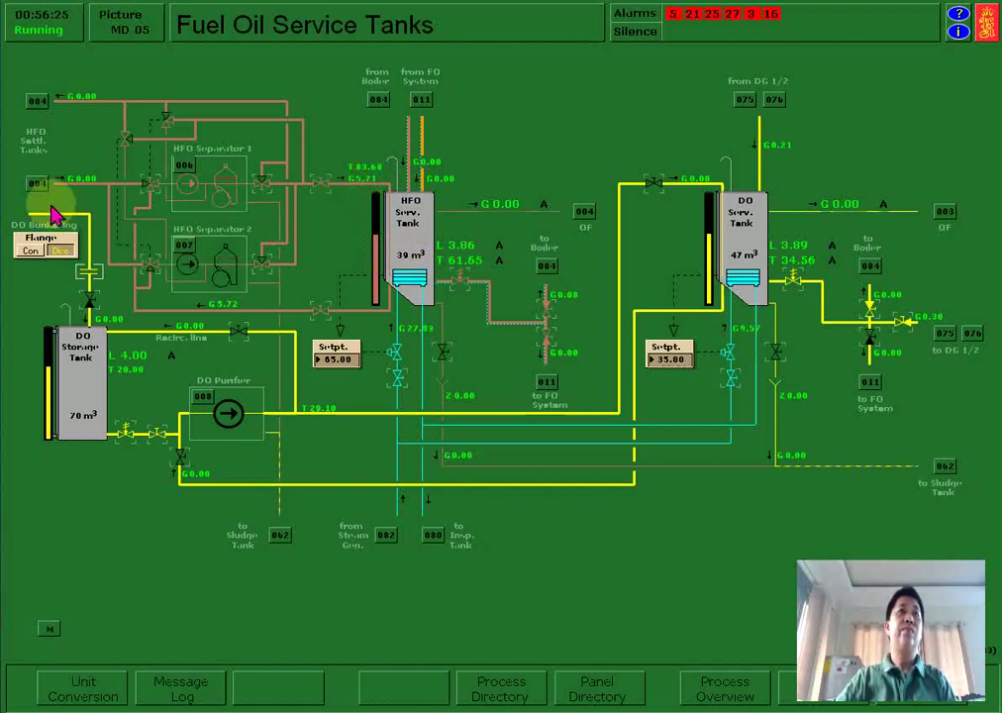
Reopen HFO Separator 1, confirm ALCAP START, and open the CTR04030 temperature controller trend.
{"action": "left_click", "coordinate": [183, 176]}
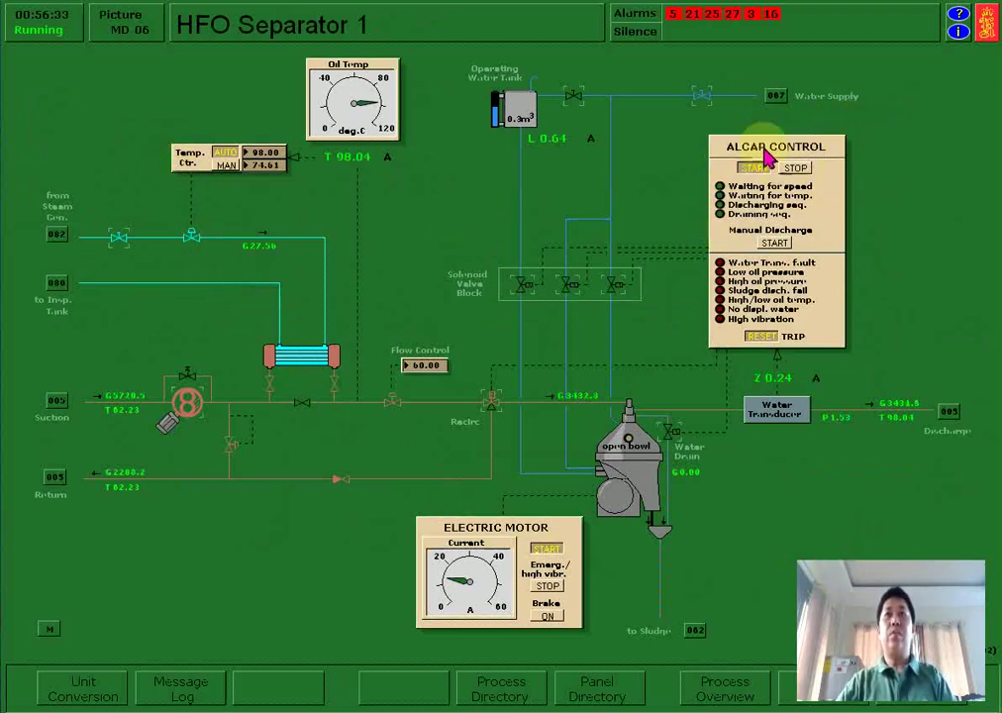
{"action": "left_click", "coordinate": [755, 168]}
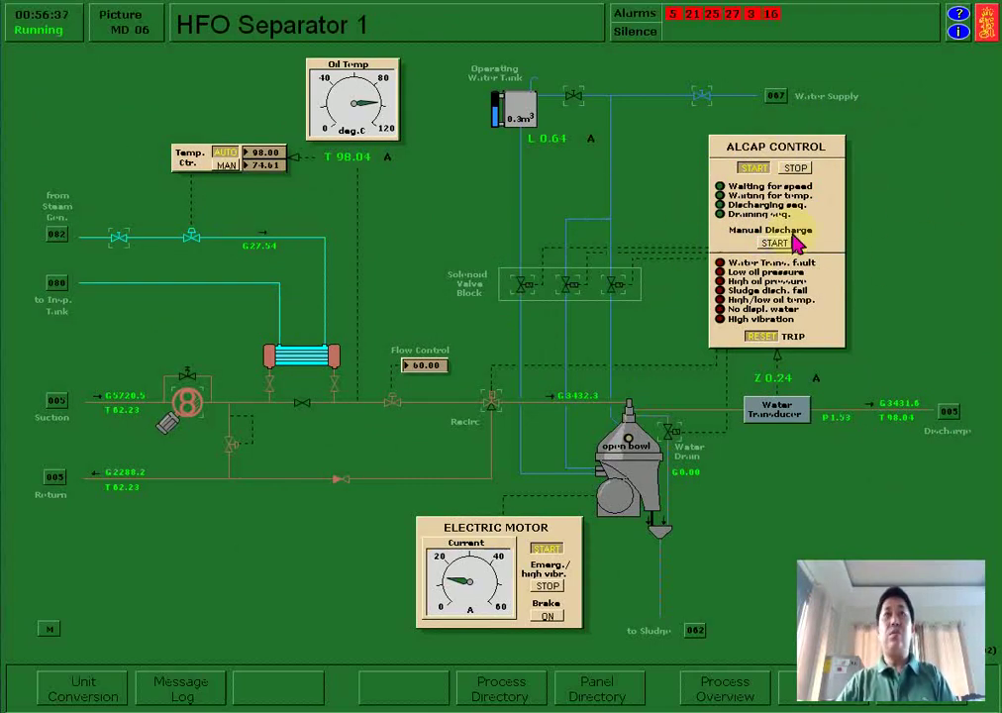
{"action": "left_click", "coordinate": [190, 165]}
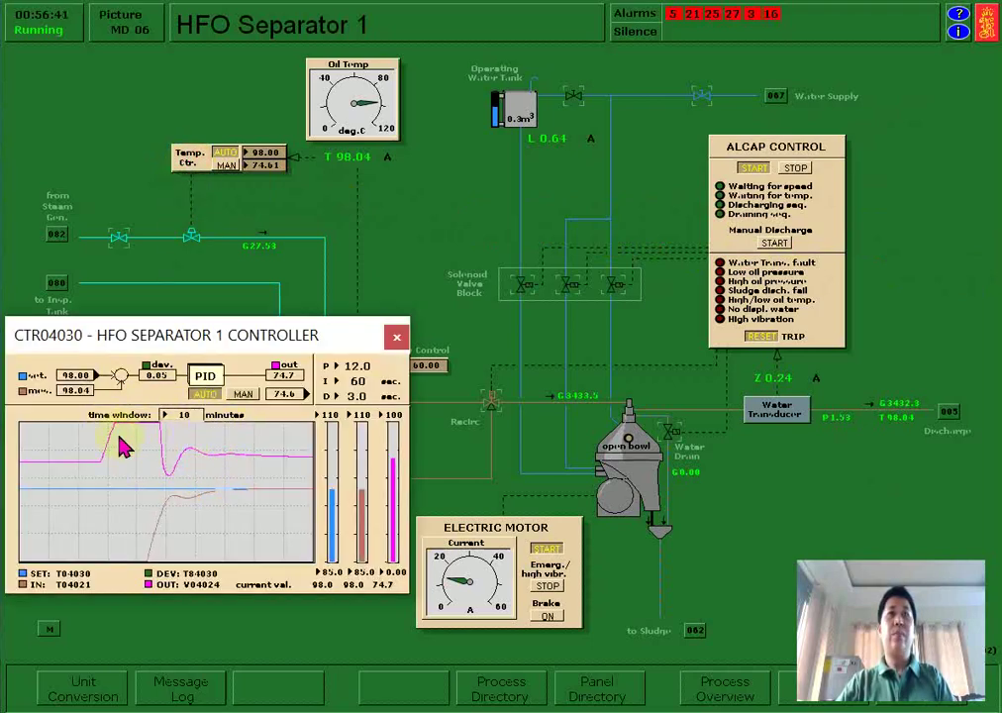
Close the CTR04030 controller window and run an ALCAP alarm lamp test.
{"action": "left_click", "coordinate": [188, 166]}
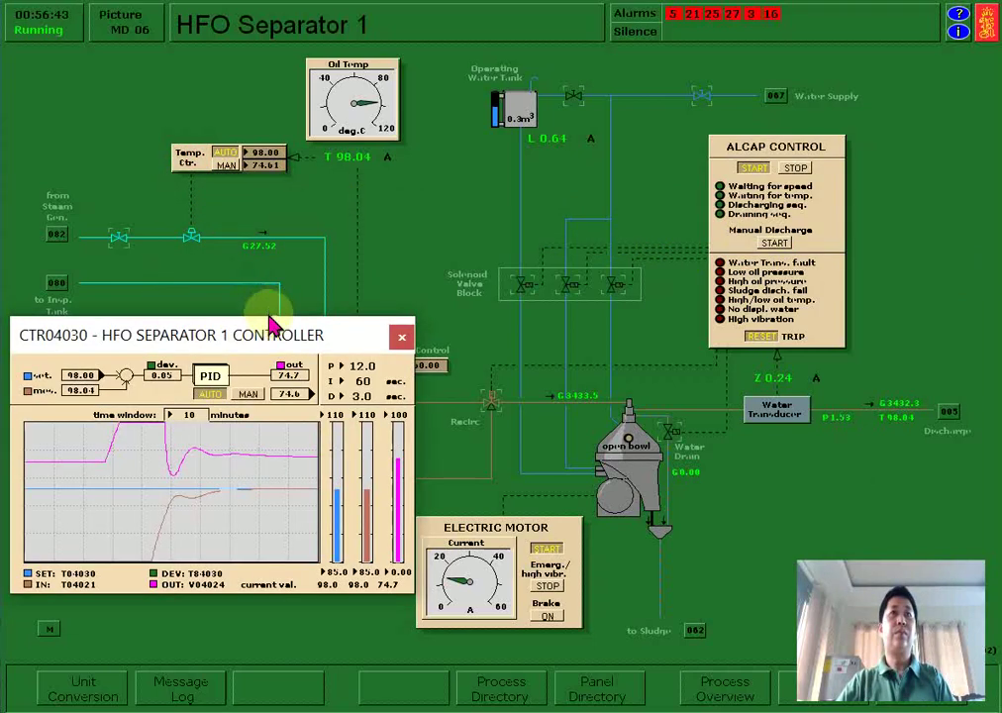
{"action": "left_click", "coordinate": [403, 338]}
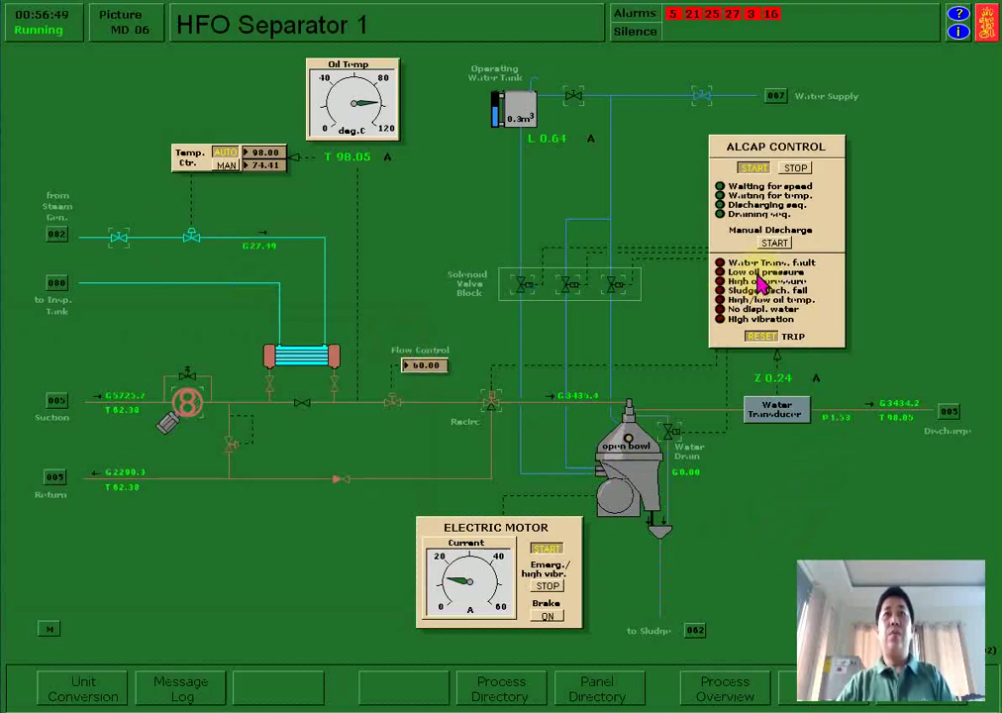
{"action": "left_click", "coordinate": [718, 300]}
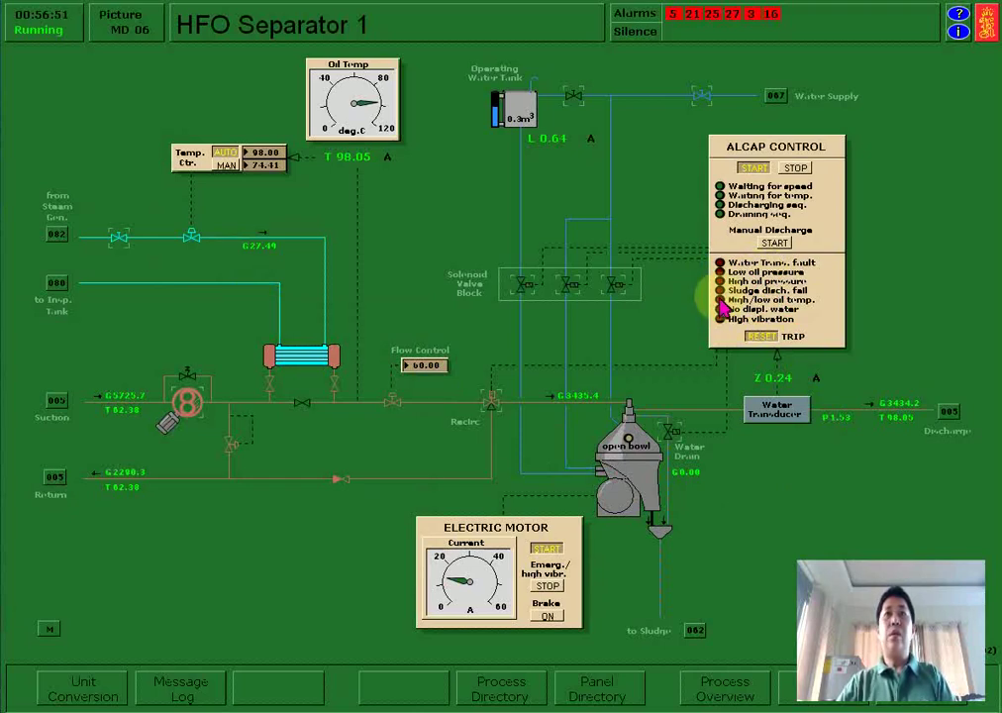
{"action": "left_click", "coordinate": [725, 283]}
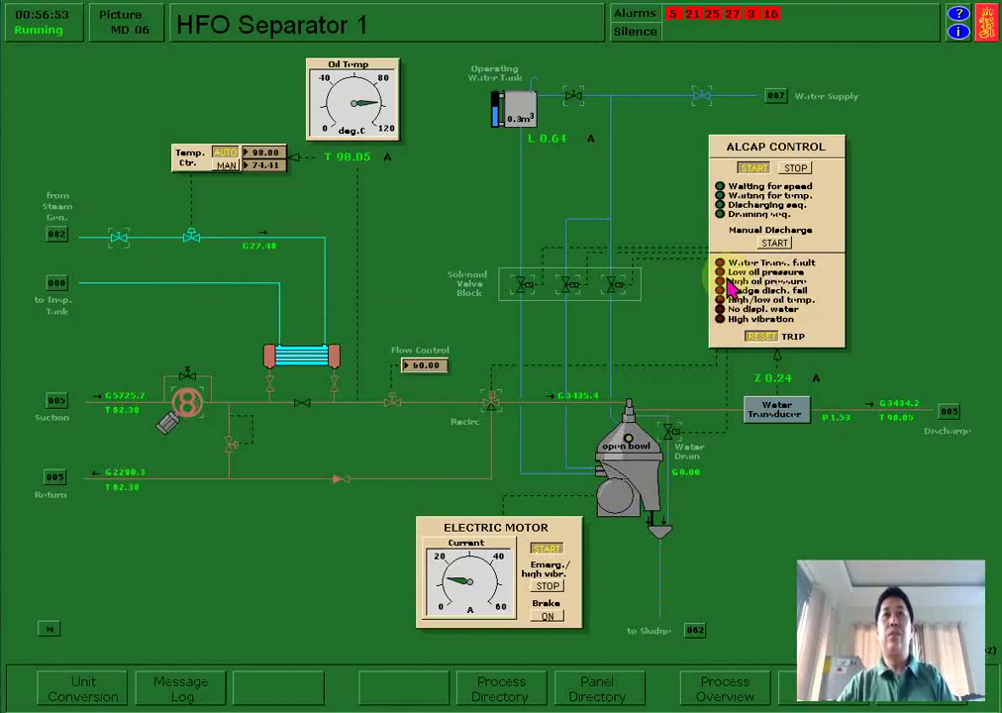
Acknowledge the lit ALCAP lamps, clearing No displ. water and High vibration, until all go dark.
{"action": "left_click", "coordinate": [719, 295]}
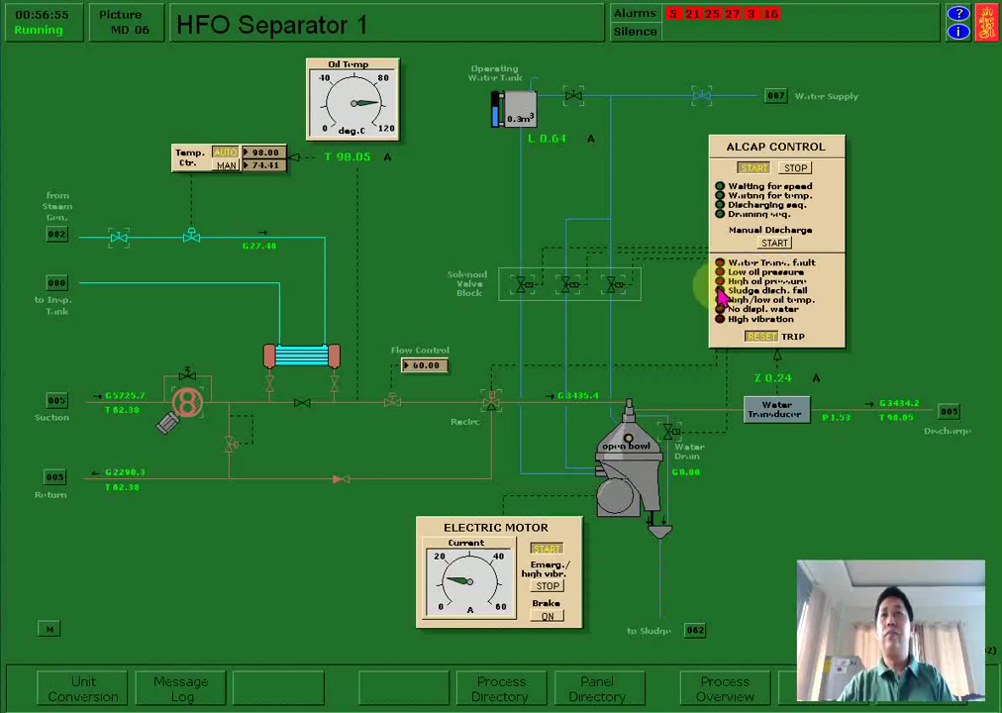
{"action": "left_click", "coordinate": [725, 337]}
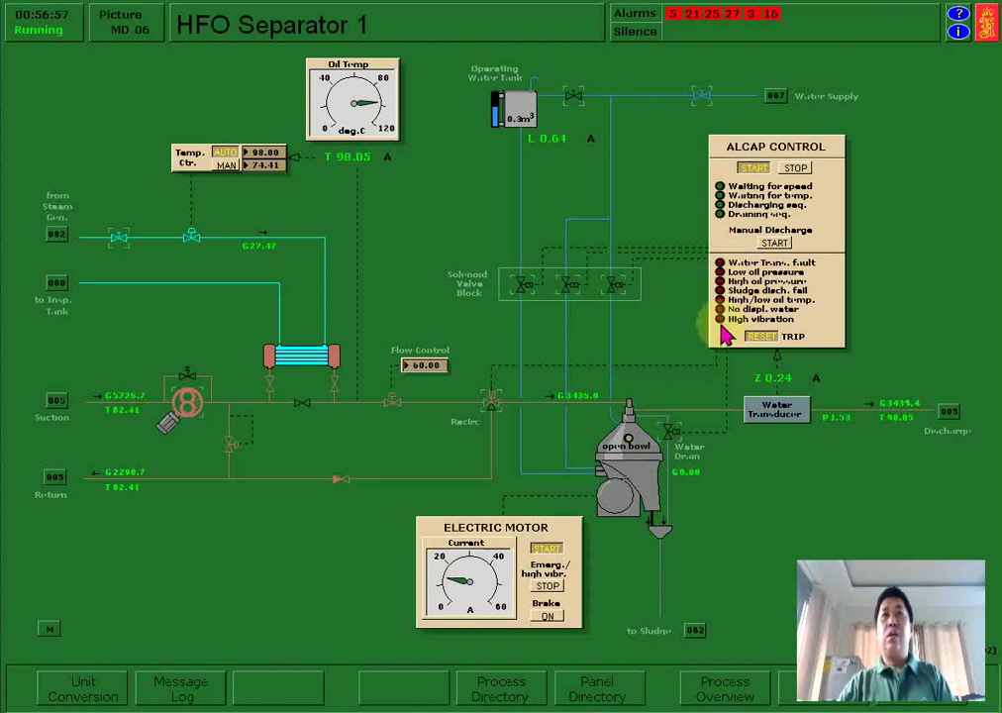
{"action": "left_click", "coordinate": [720, 281]}
{"action": "left_click", "coordinate": [714, 339]}
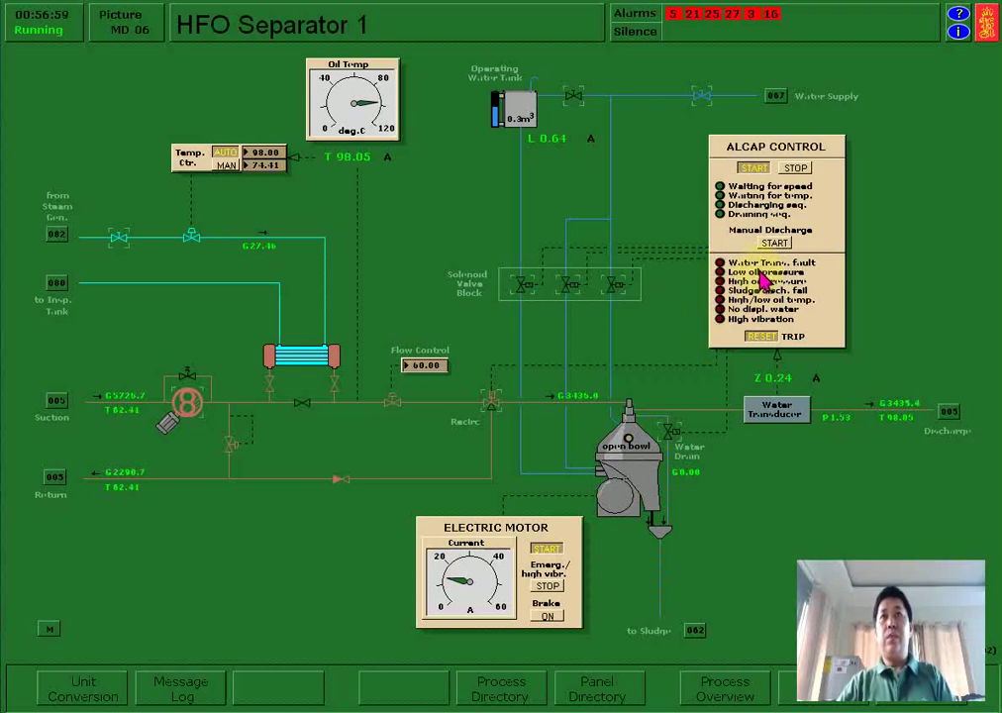
{"action": "left_click", "coordinate": [814, 278]}
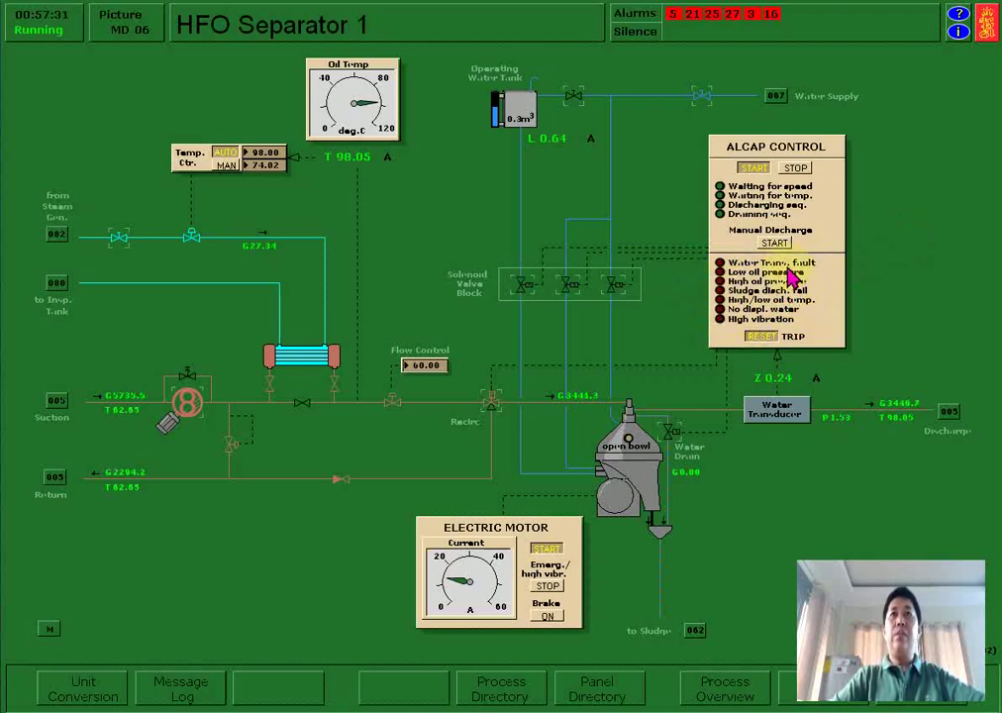
Reset the ALCAP alarms twice, close closing valve MV15, and try the heater valve.
{"action": "left_click", "coordinate": [769, 338]}
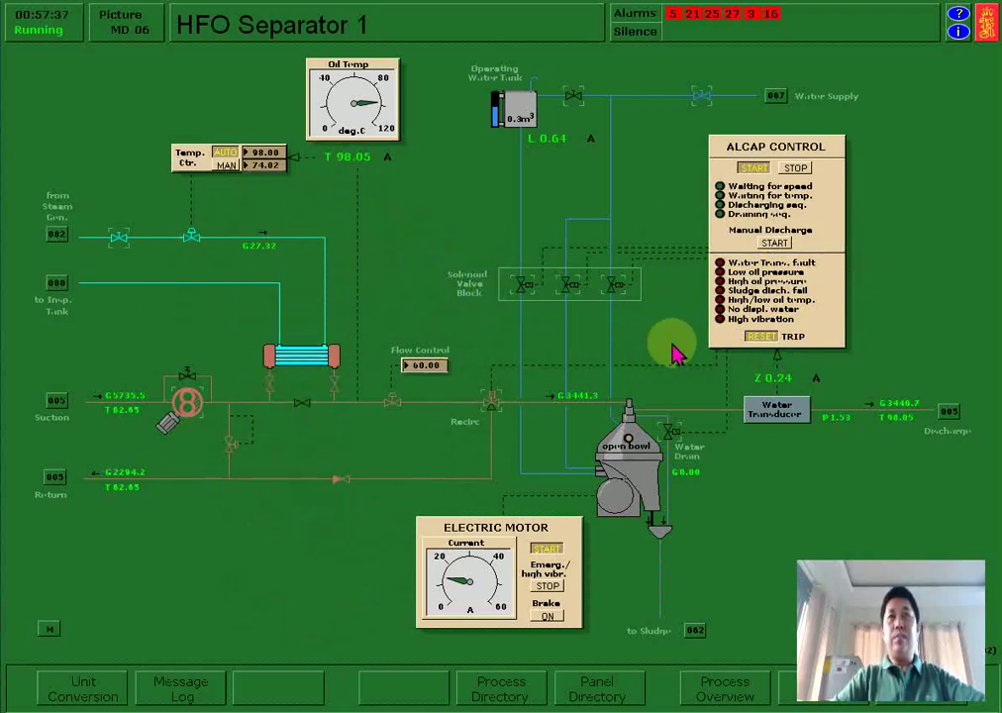
{"action": "left_click", "coordinate": [768, 338]}
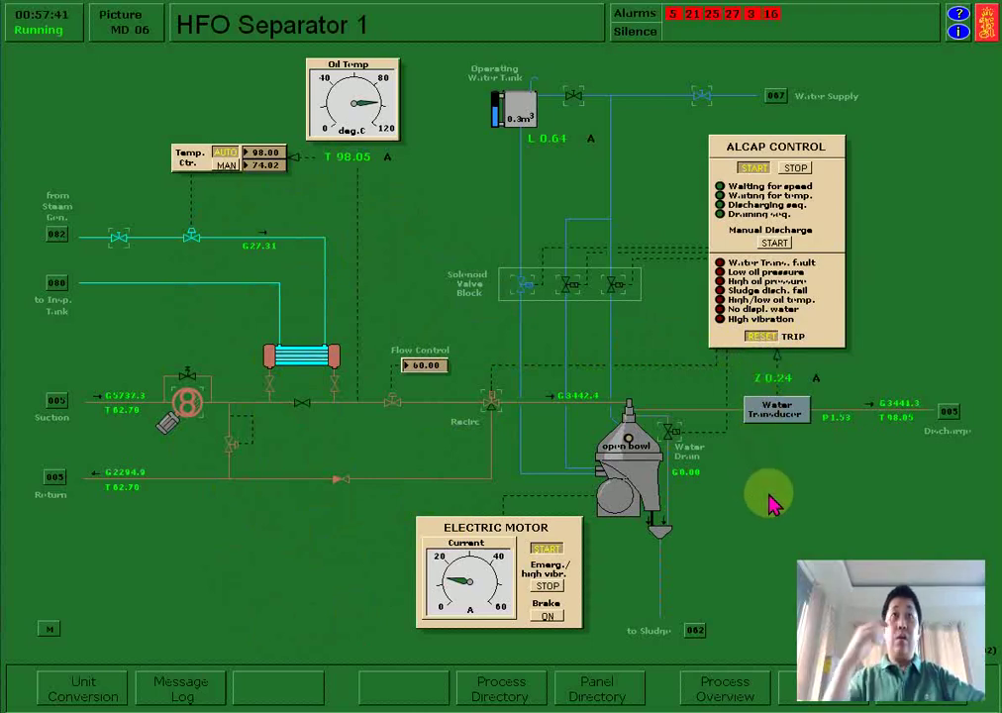
{"action": "left_click", "coordinate": [524, 286]}
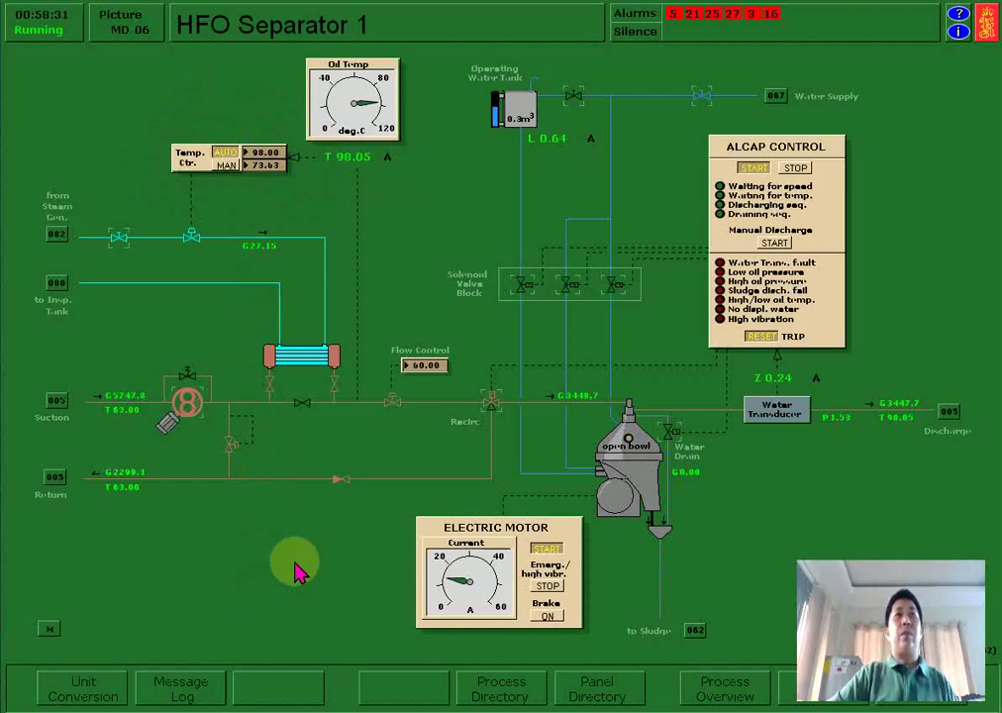
{"action": "left_click", "coordinate": [285, 357]}
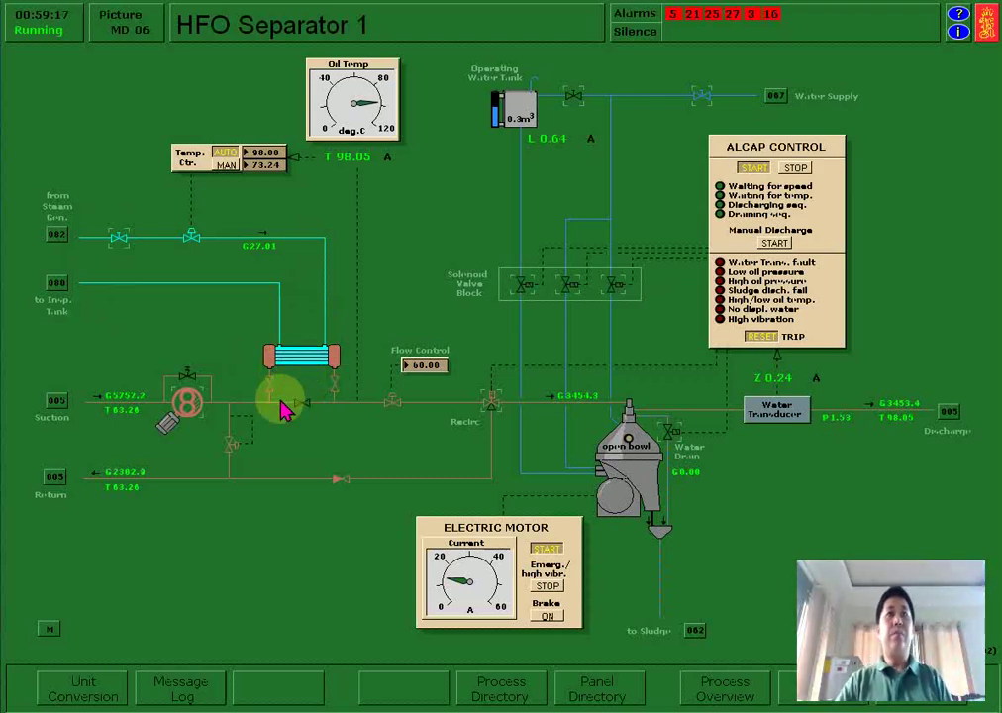
Try the valve beside the heater, then bring up controller CTR04030 showing PID in AUTO at setpoint 98.00.
{"action": "left_click", "coordinate": [297, 405]}
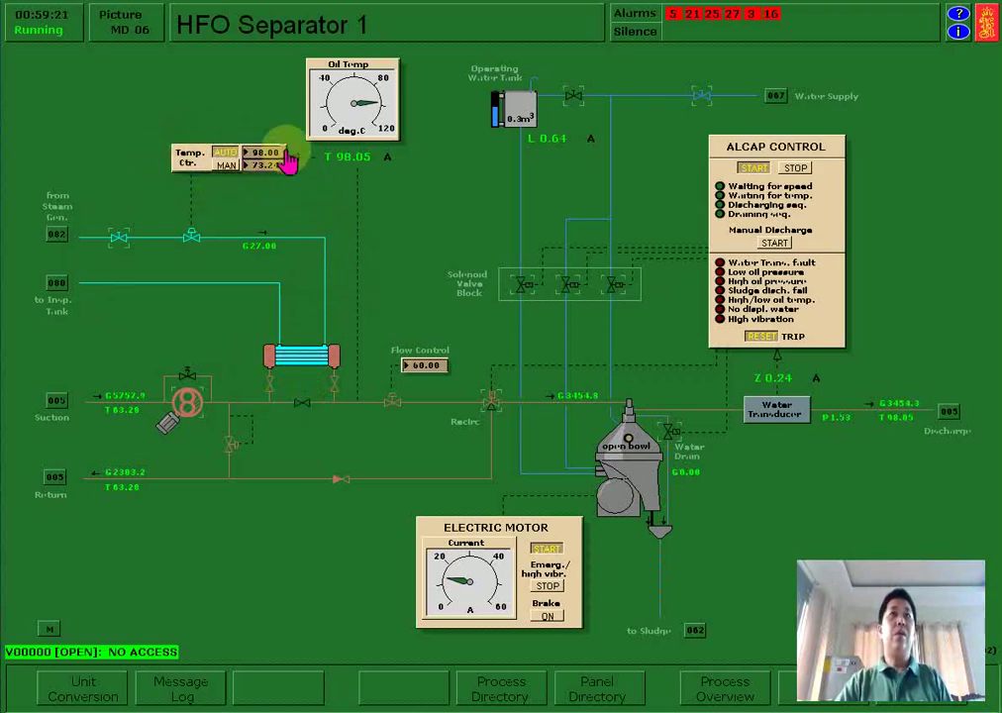
{"action": "left_click", "coordinate": [192, 159]}
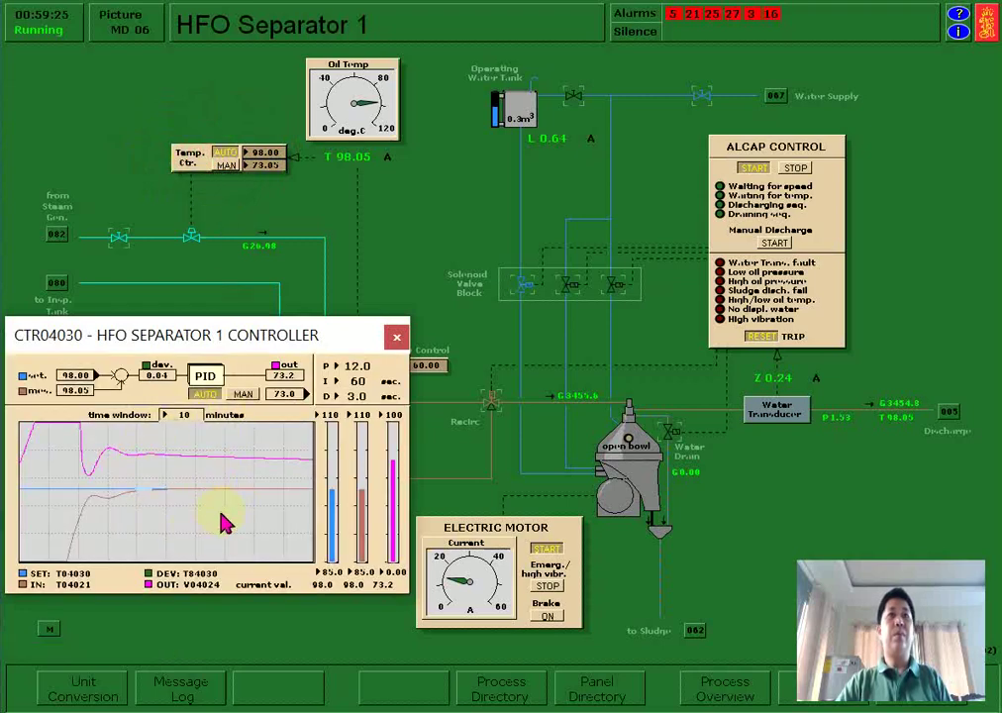
{"action": "left_click", "coordinate": [191, 163]}
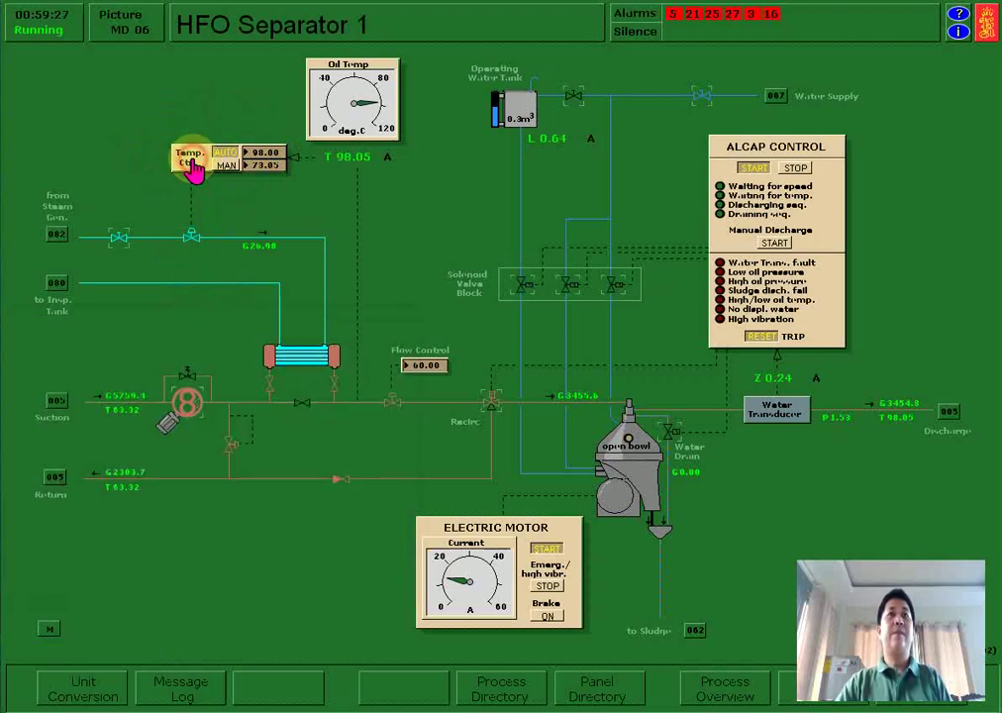
{"action": "left_click", "coordinate": [180, 159]}
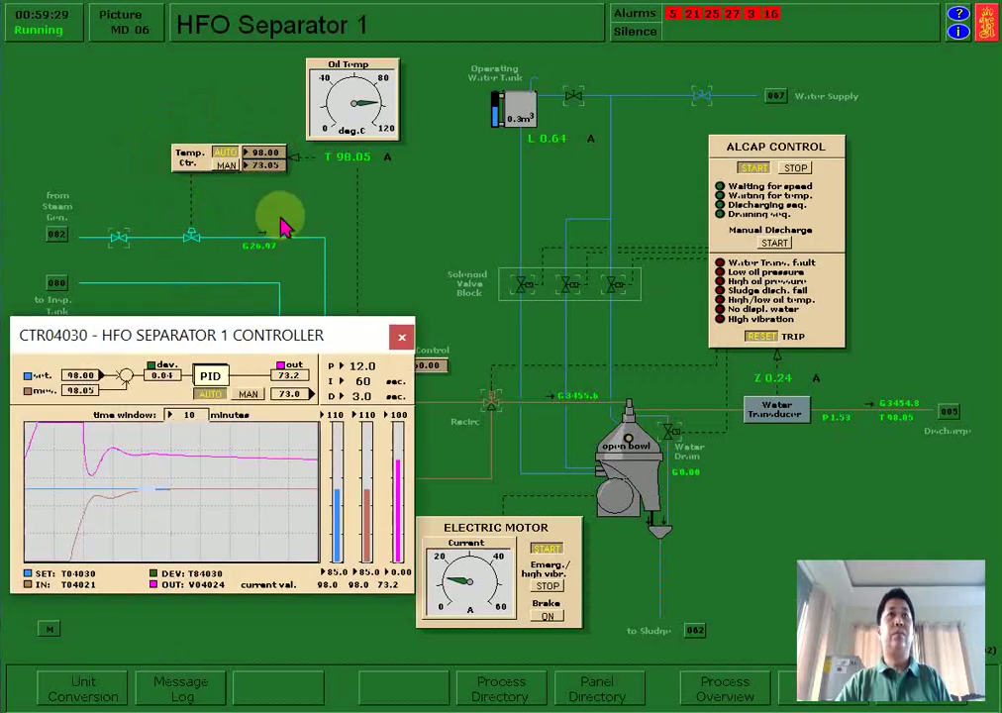
Close the CTR04030 controller window to get back to the full HFO Separator 1 mimic.
{"action": "left_click", "coordinate": [402, 339]}
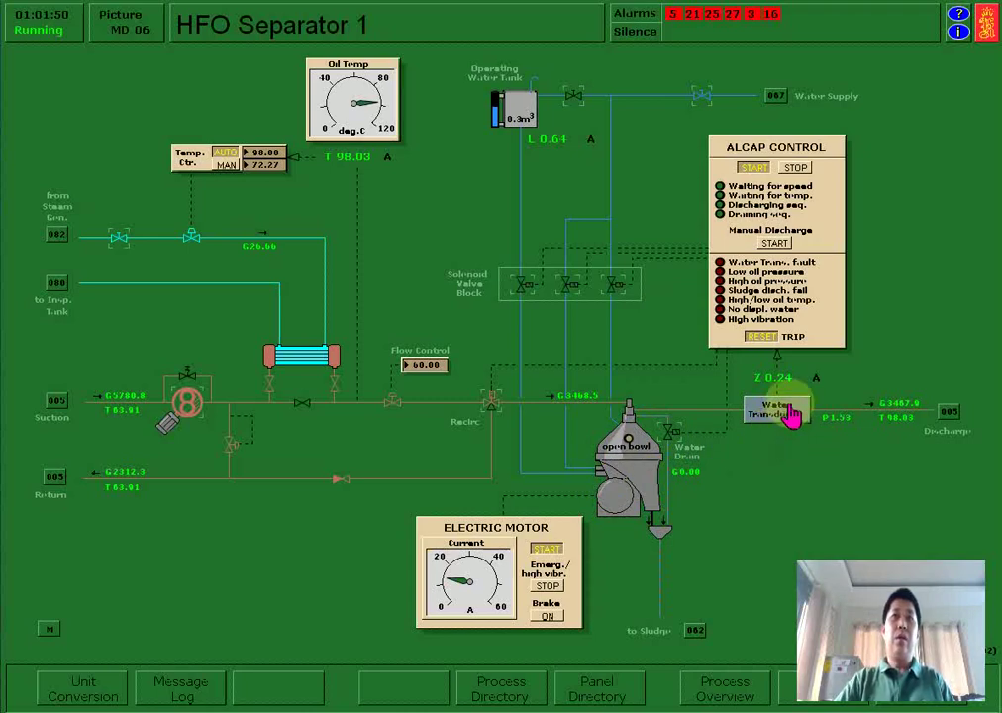
Reset the tripped ALCAP control using RESET under the alarm list.
{"action": "mouse_move", "coordinate": [818, 388]}
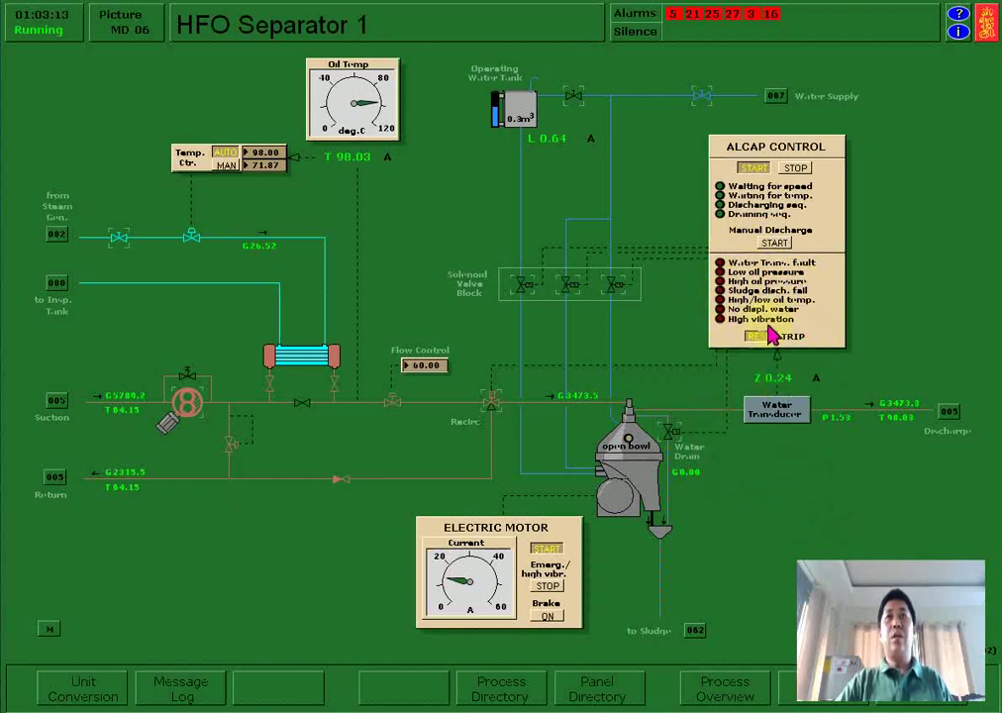
Click an empty area of the mimic and let the ALCAP fault LEDs go dark.
{"action": "left_click", "coordinate": [828, 513]}
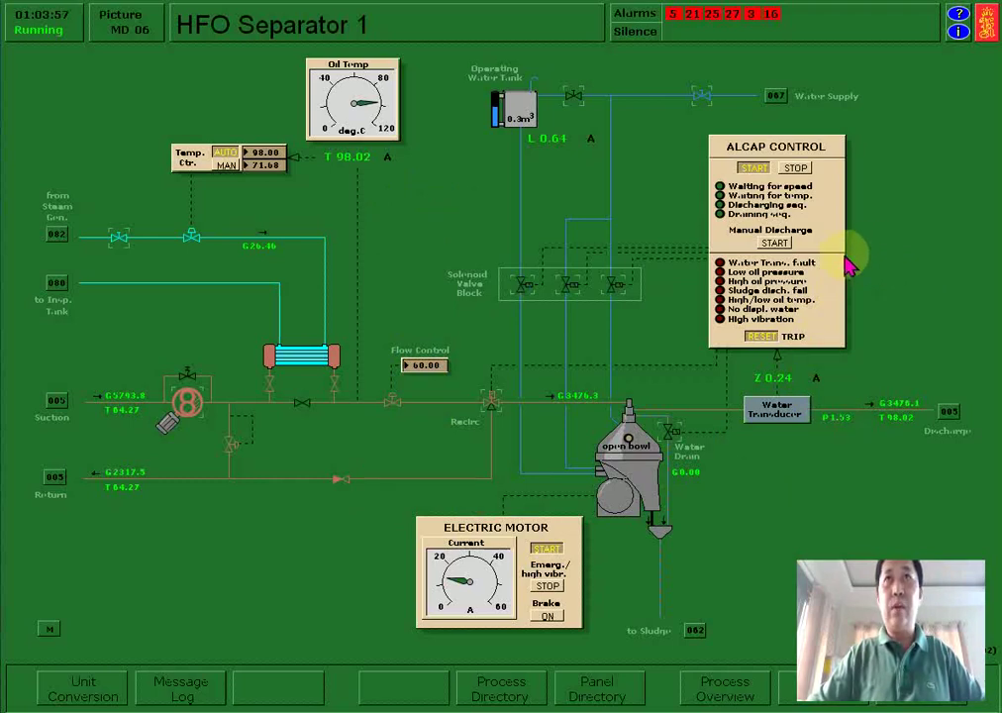
Start a manual sludge discharge from the ALCAP CONTROL Manual Discharge START.
{"action": "left_click", "coordinate": [772, 243]}
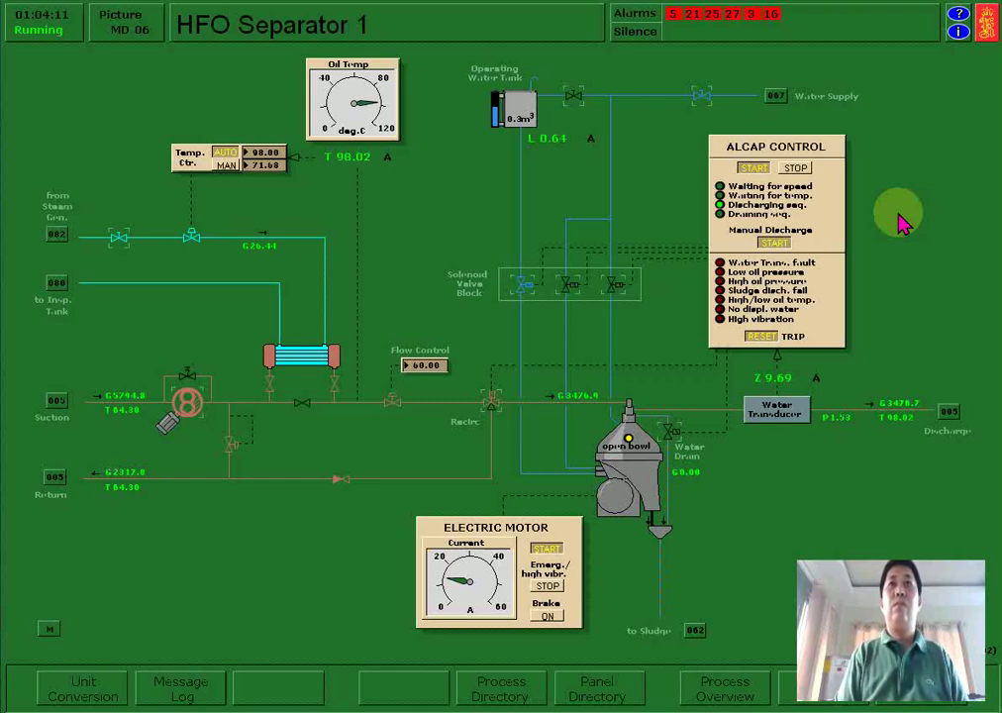
Run two more manual discharges, check the ~3475 outlet flow, then go to Fuel Oil Service Tanks (MD 05).
{"action": "left_click", "coordinate": [776, 243]}
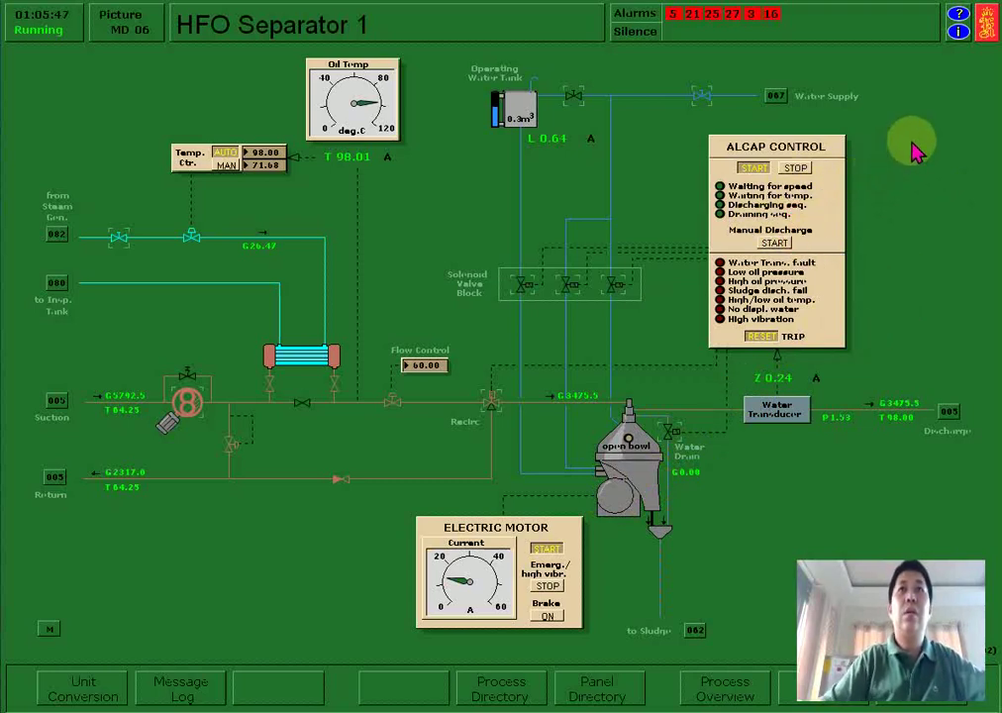
{"action": "left_click", "coordinate": [777, 246]}
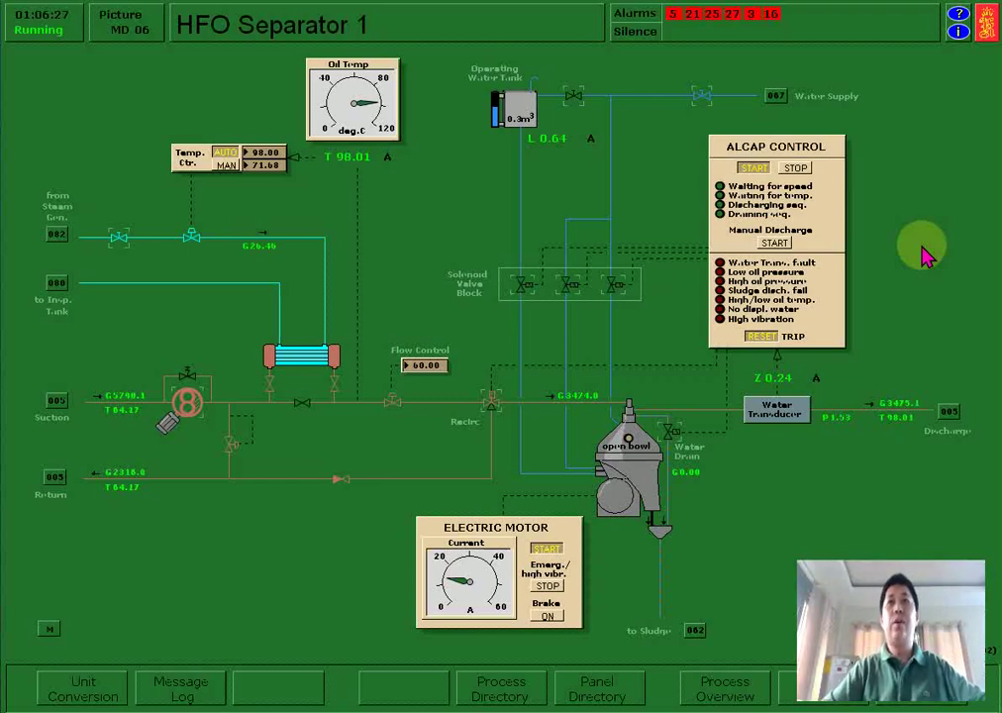
{"action": "left_click", "coordinate": [897, 421]}
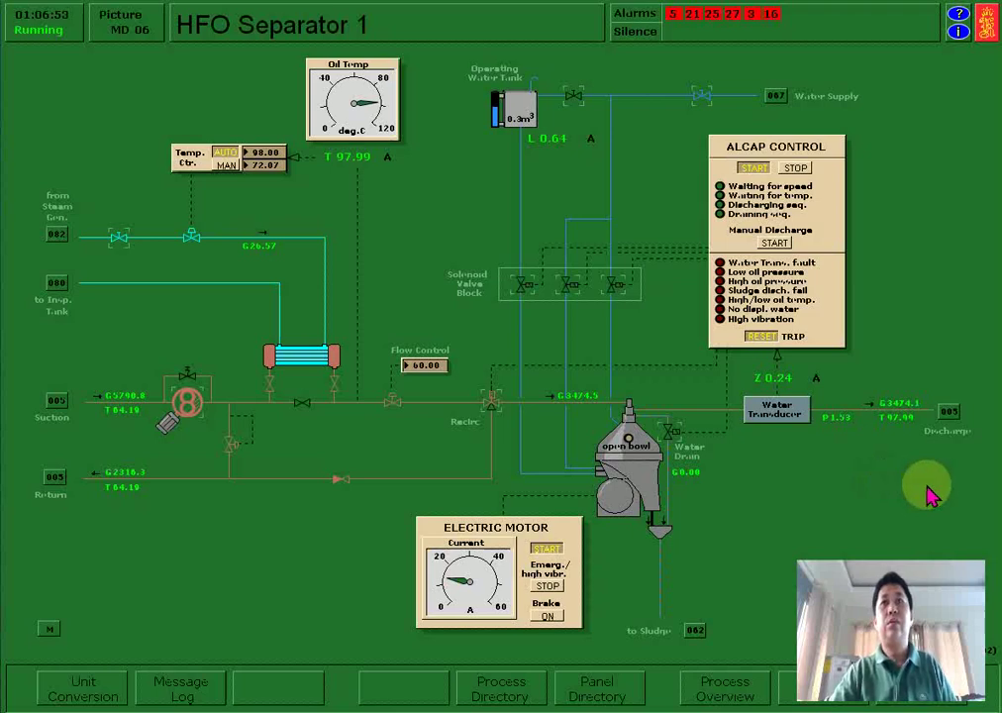
{"action": "left_click", "coordinate": [947, 420]}
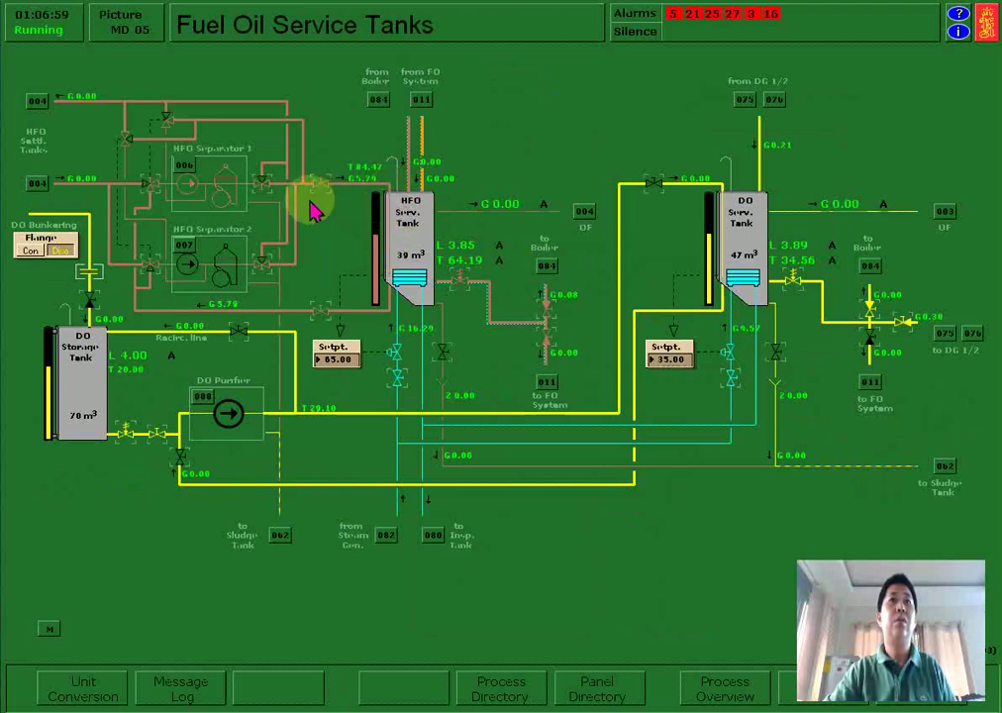
Check HFO Separator 1 status on the Fuel Oil Service Tanks overview and reopen its MD 06 picture.
{"action": "left_click", "coordinate": [220, 199]}
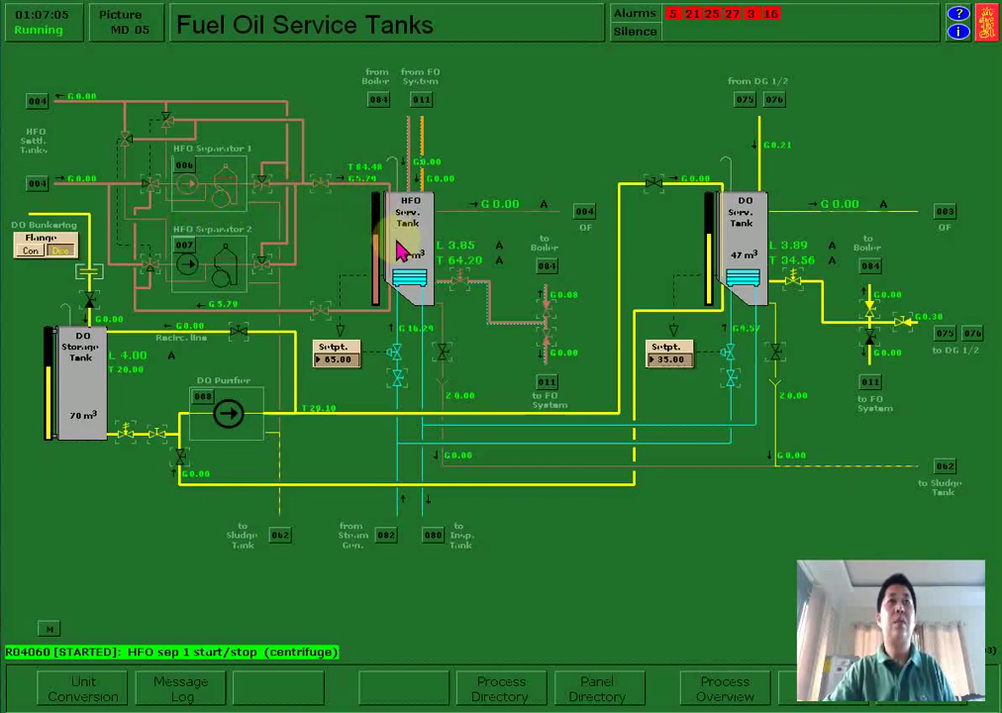
{"action": "left_click", "coordinate": [182, 166]}
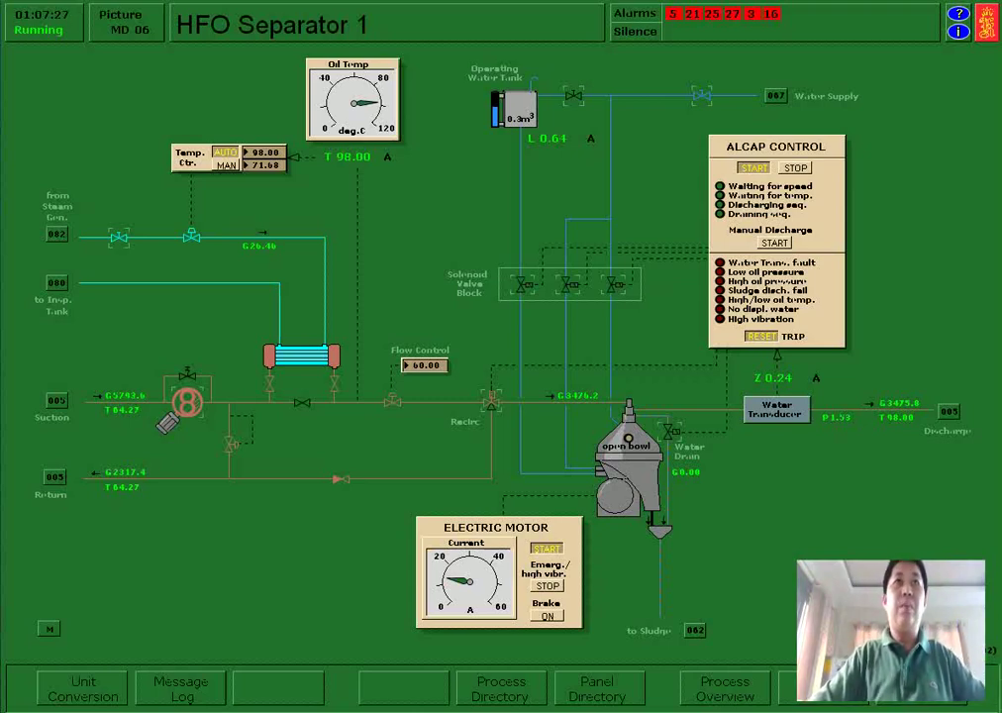
Select 64 Refrigeration System from the Process Display Directory.
{"action": "left_click", "coordinate": [513, 698]}
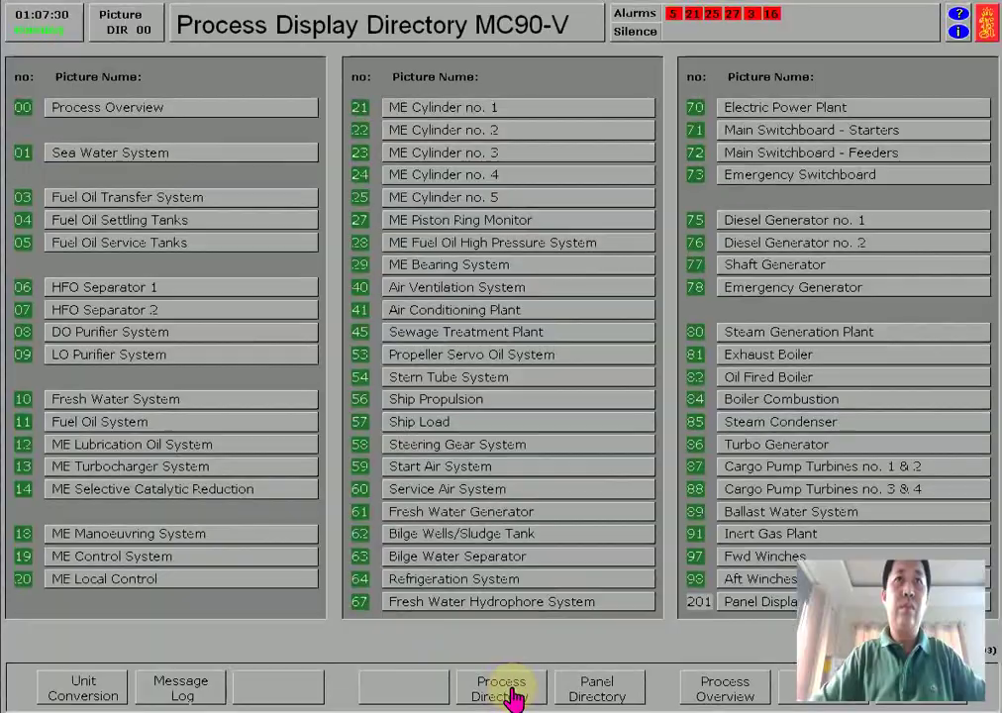
{"action": "left_click", "coordinate": [408, 584]}
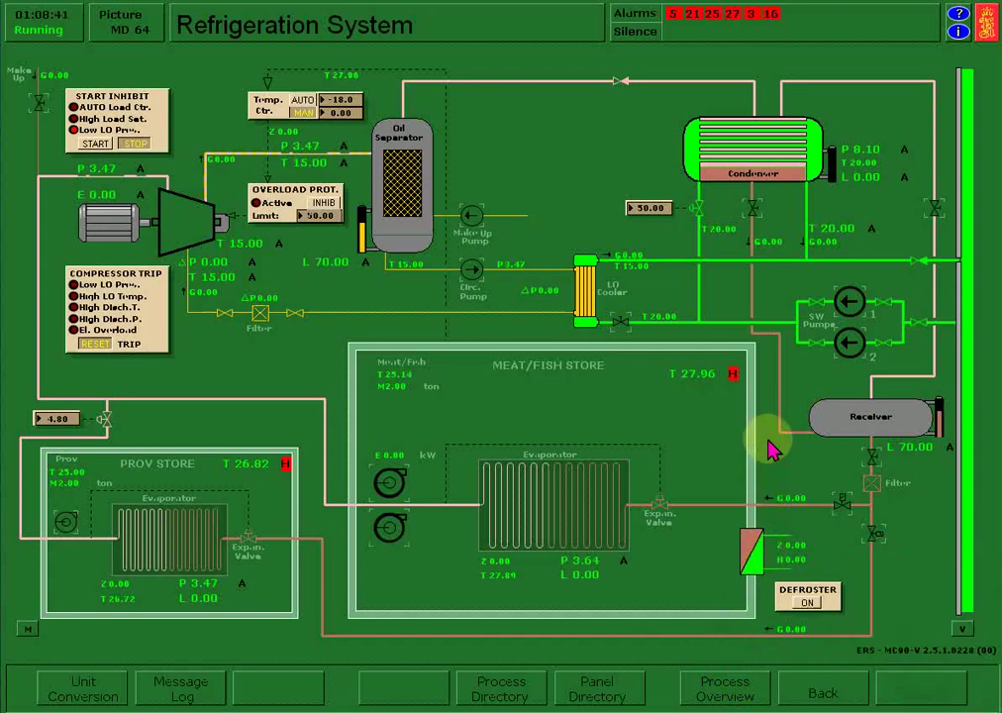
Start seawater pumps 1 and 2 and the compressor lube oil circulation pump.
{"action": "left_click", "coordinate": [849, 342]}
{"action": "left_click", "coordinate": [852, 312]}
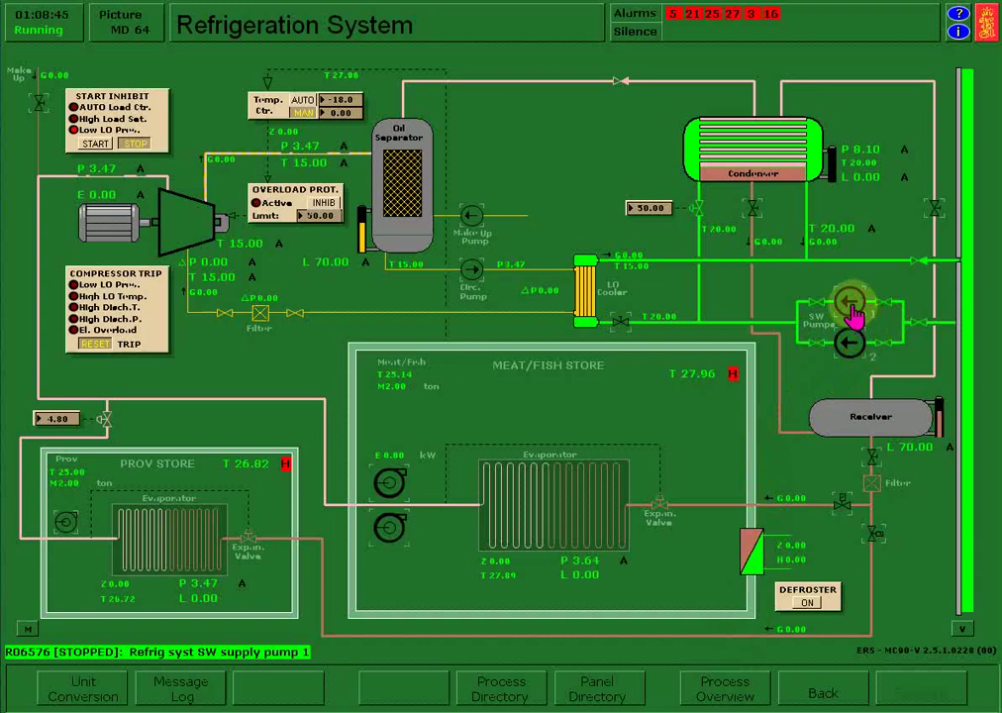
{"action": "left_click", "coordinate": [622, 324]}
{"action": "left_click", "coordinate": [848, 345]}
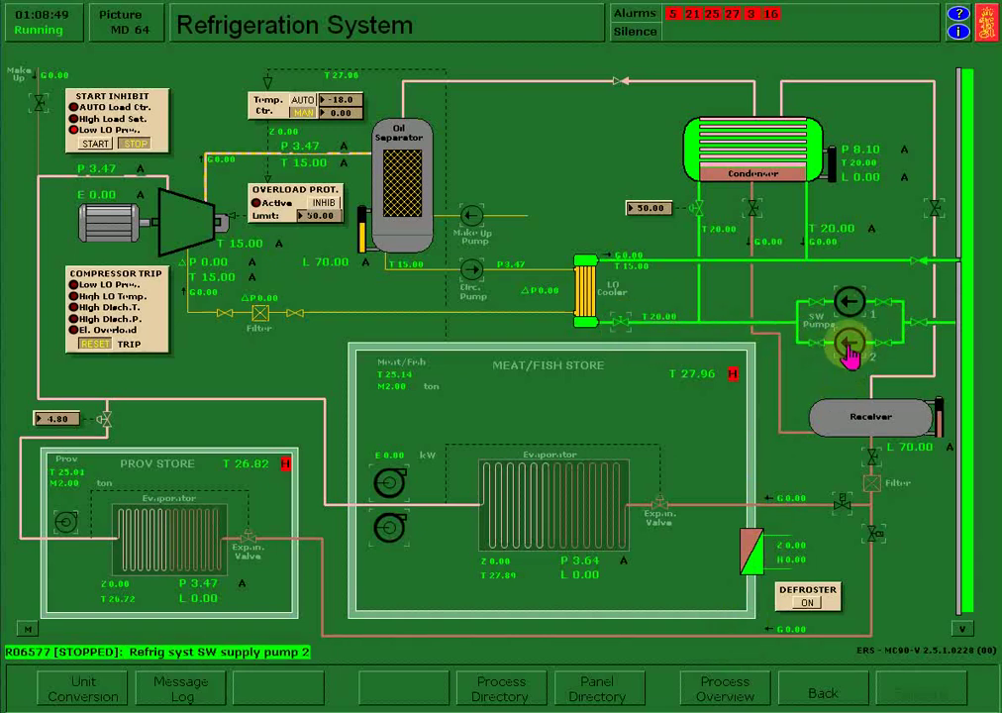
{"action": "left_click", "coordinate": [850, 312]}
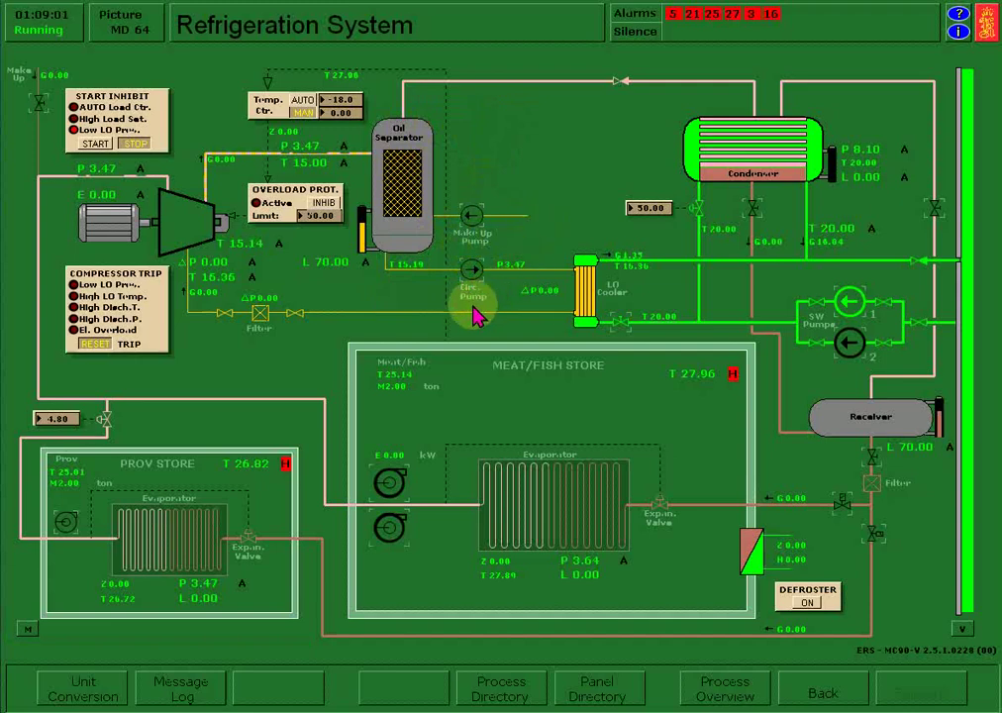
{"action": "left_click", "coordinate": [474, 281]}
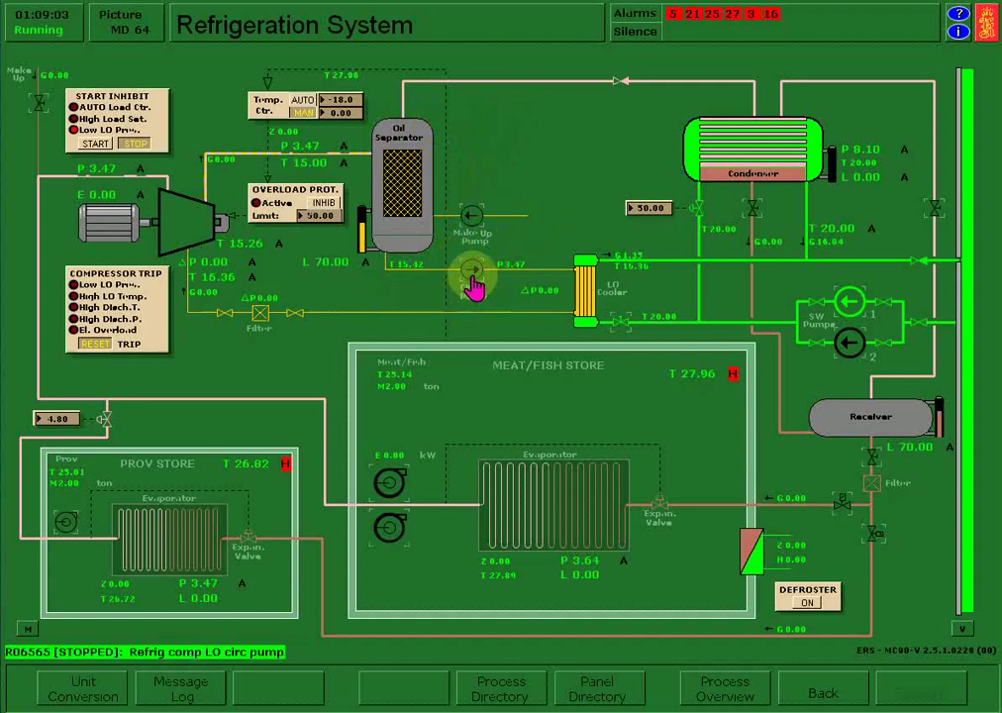
{"action": "left_click", "coordinate": [472, 282]}
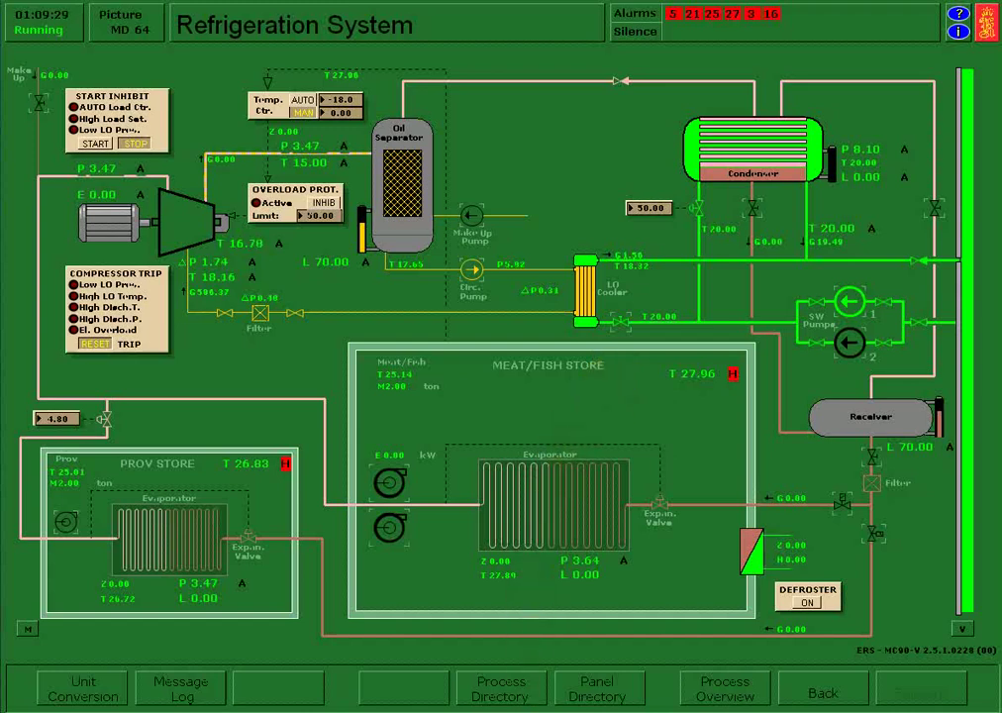
Open the valve below the receiver and start the meat/fish and provision store air fans.
{"action": "left_click", "coordinate": [877, 540]}
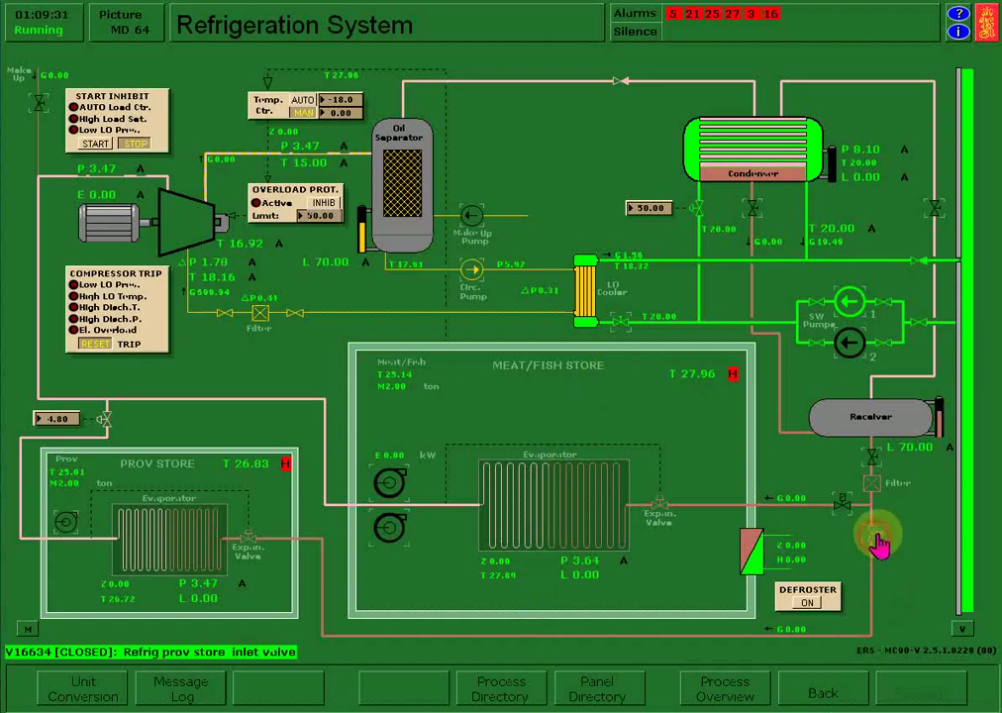
{"action": "left_click", "coordinate": [871, 459]}
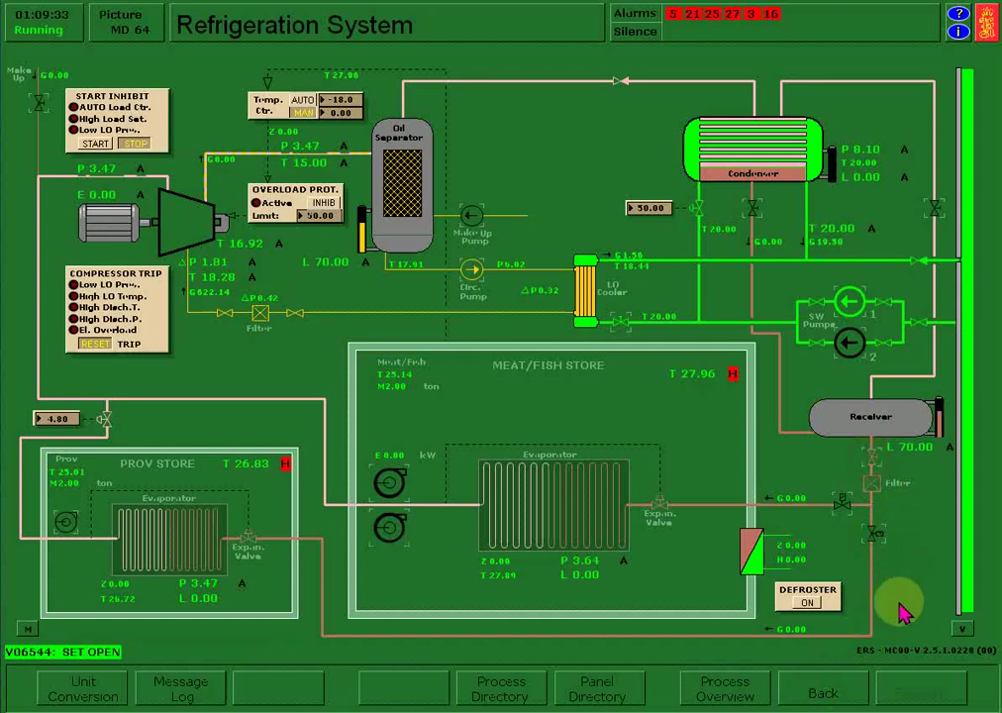
{"action": "left_click", "coordinate": [881, 542]}
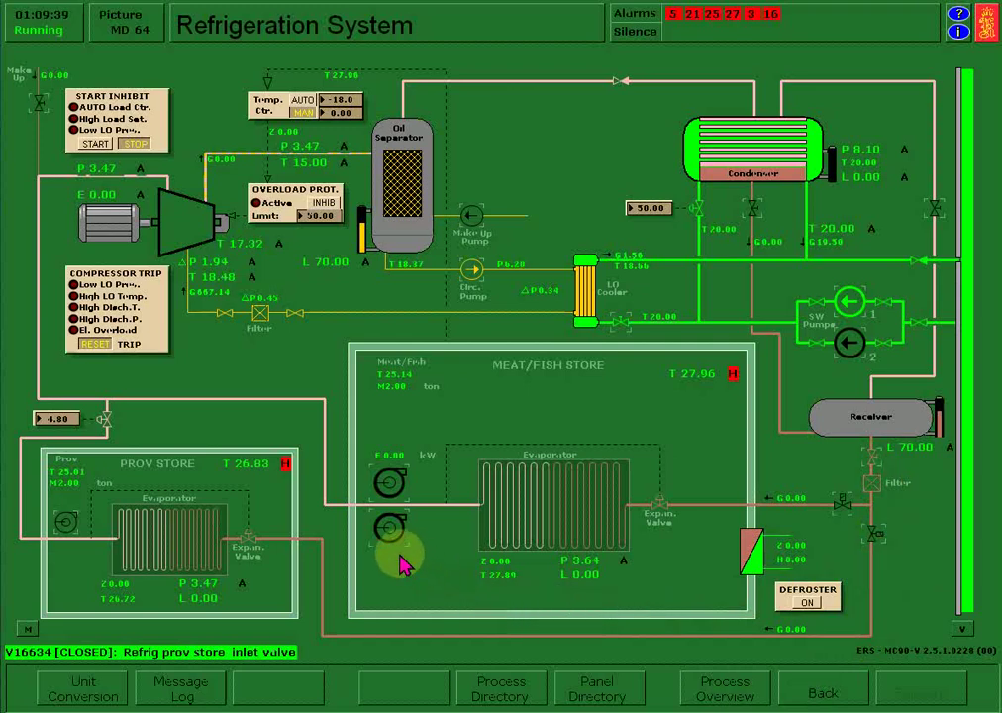
{"action": "left_click", "coordinate": [393, 525]}
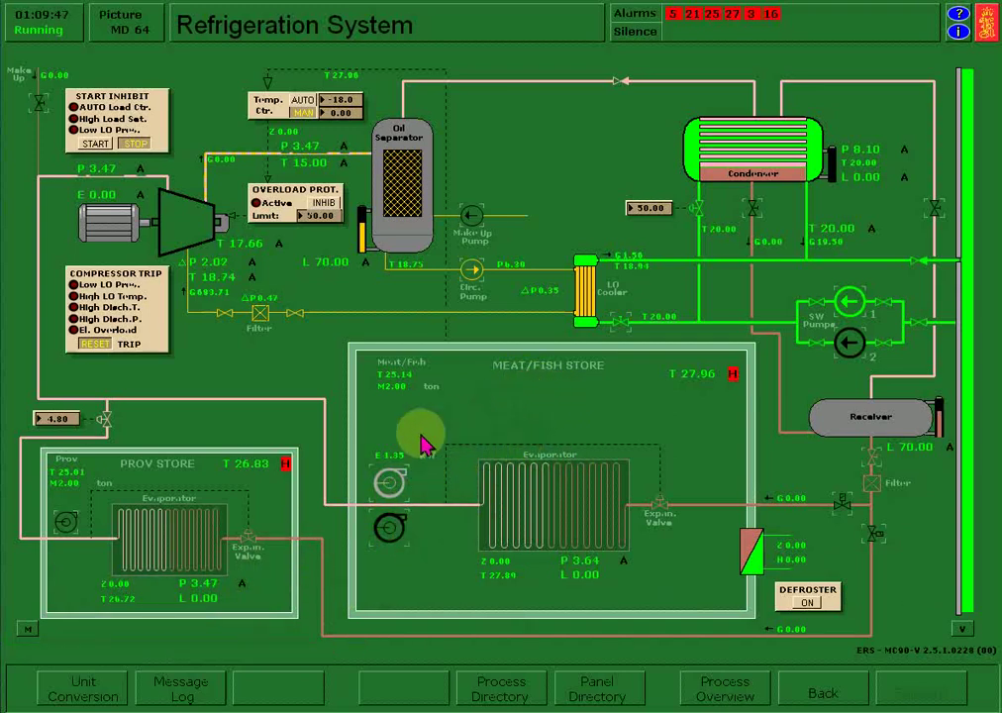
{"action": "left_click", "coordinate": [68, 525]}
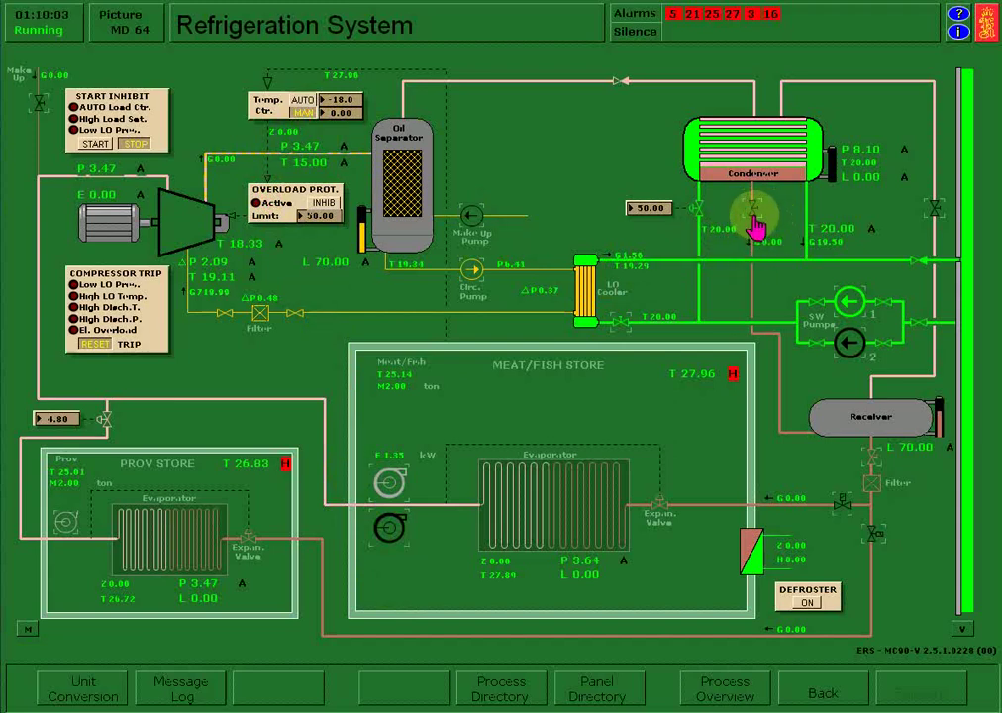
Open the condenser outlet valve and the receiver vapour valve V06545.
{"action": "left_click", "coordinate": [756, 217]}
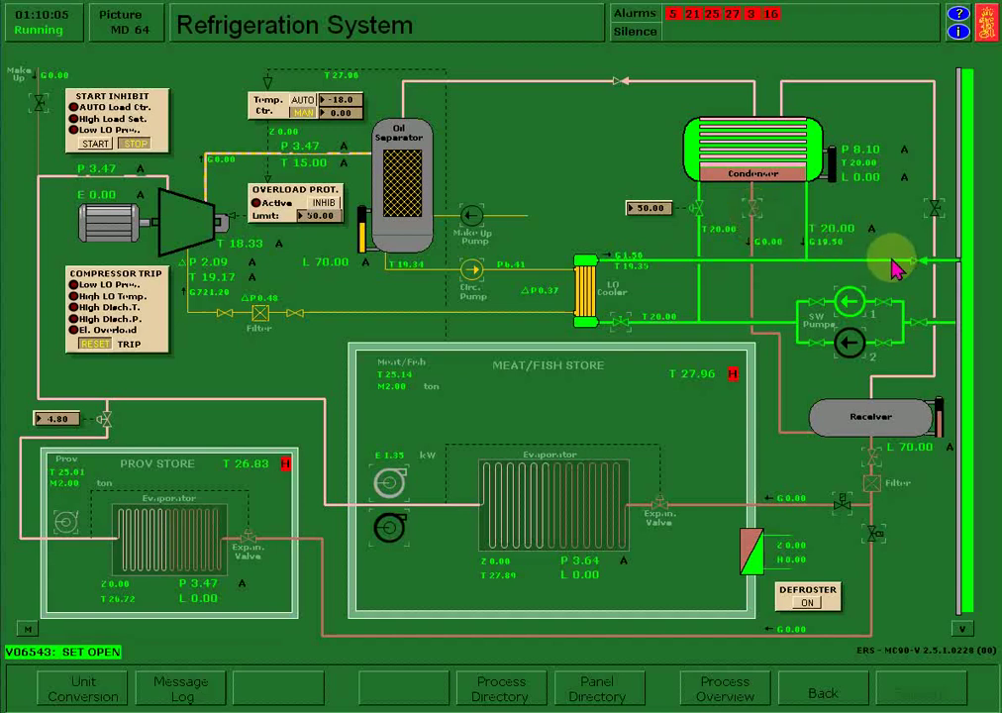
{"action": "left_click", "coordinate": [935, 214]}
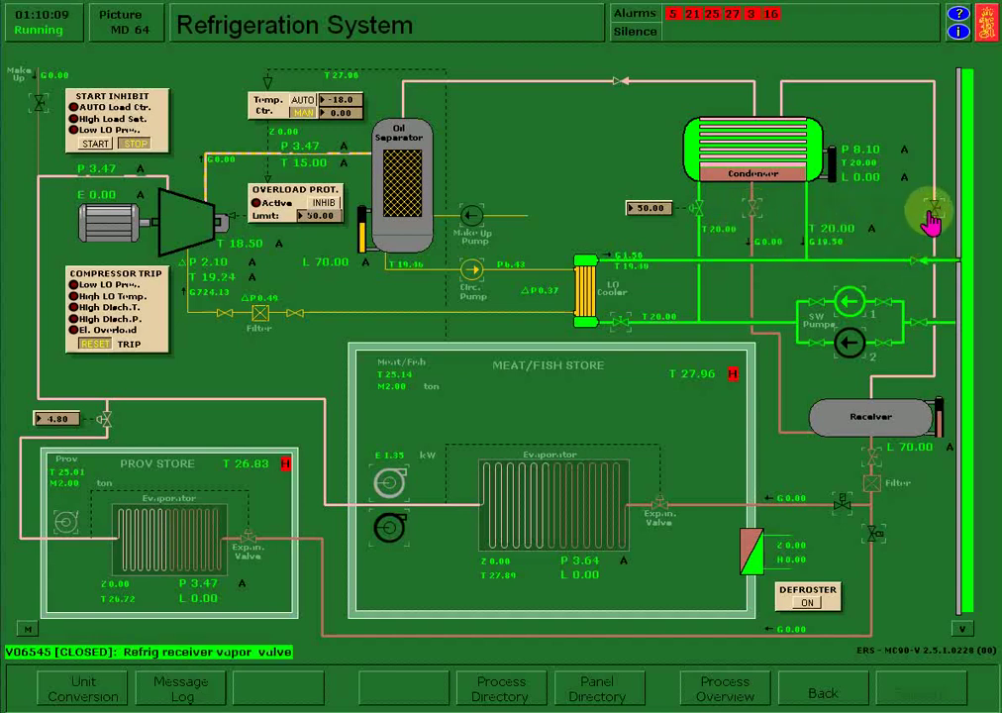
{"action": "left_click", "coordinate": [932, 215]}
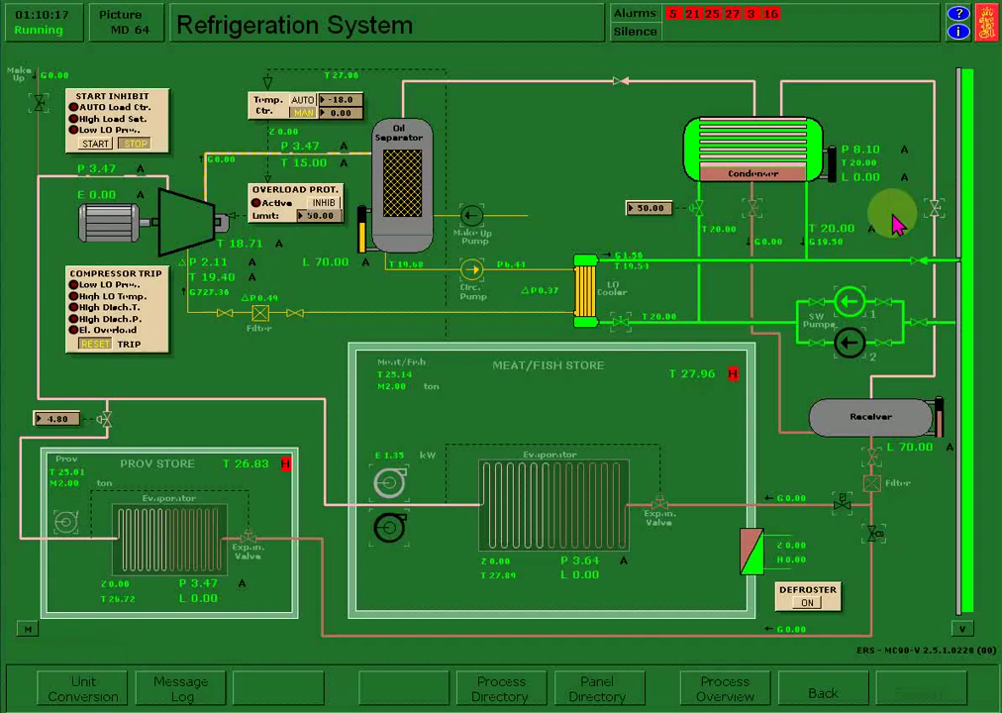
Set the Temp. Ctr. box to AUTO so the controller output rises to 0.50.
{"action": "mouse_move", "coordinate": [837, 527]}
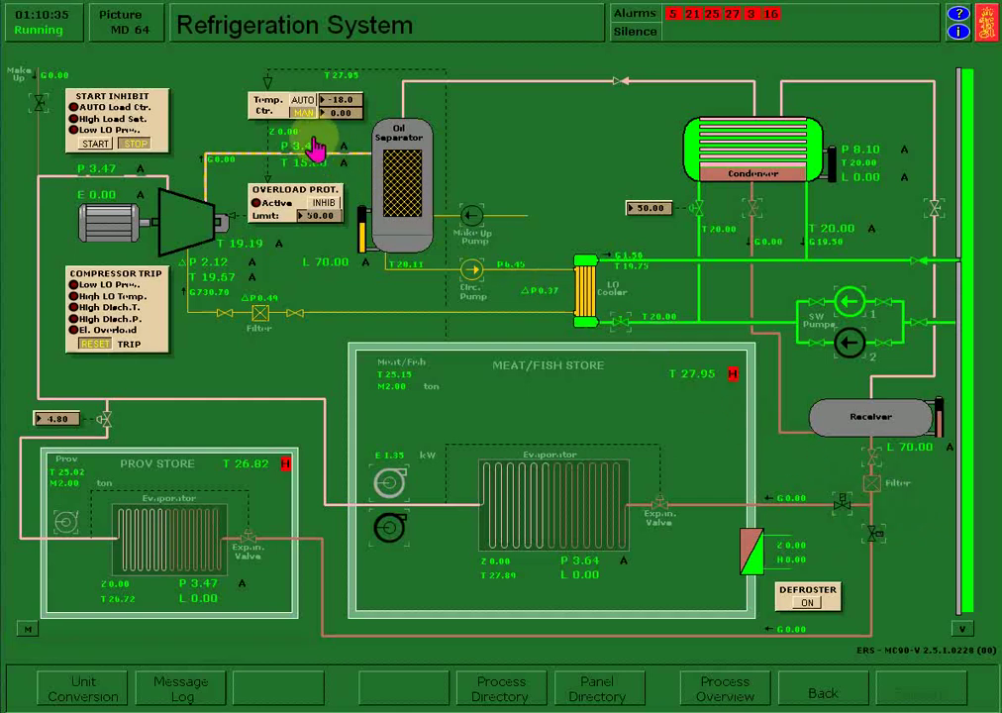
{"action": "left_click", "coordinate": [301, 101]}
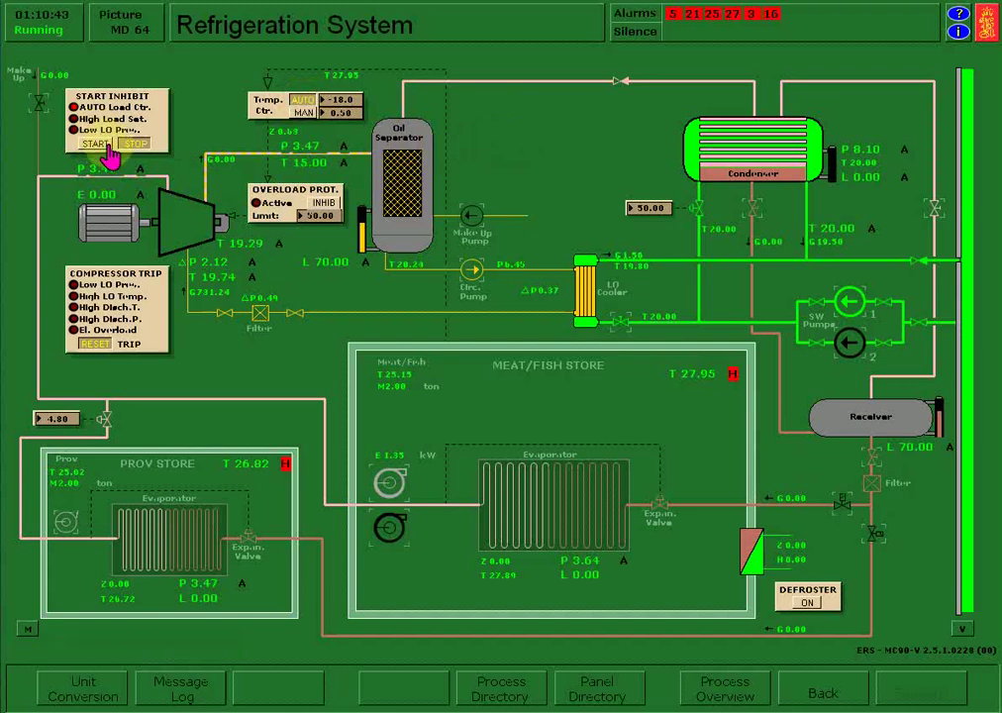
Toggle the temperature controller mode and press START in the START INHIBIT panel to run the compressor.
{"action": "left_click", "coordinate": [296, 115]}
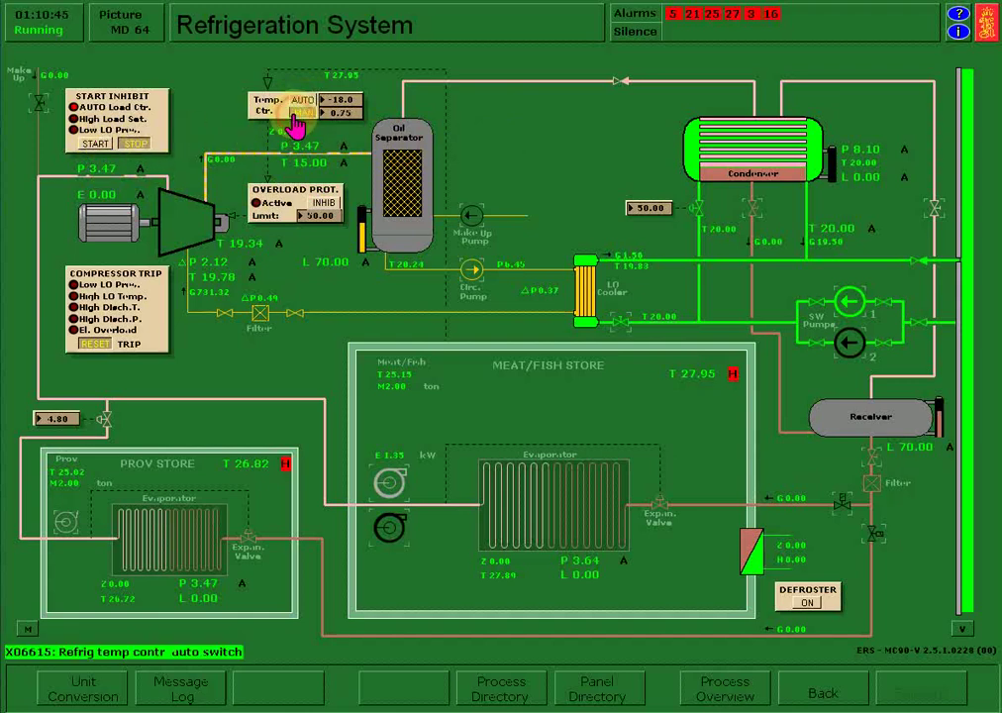
{"action": "left_click", "coordinate": [93, 151]}
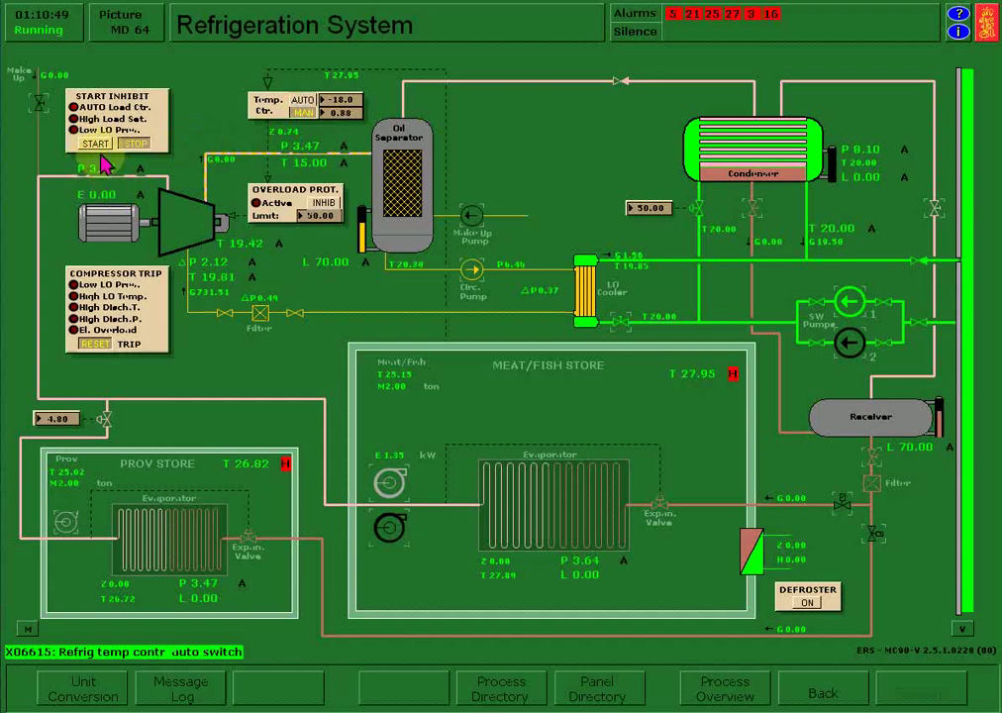
{"action": "left_click", "coordinate": [92, 150]}
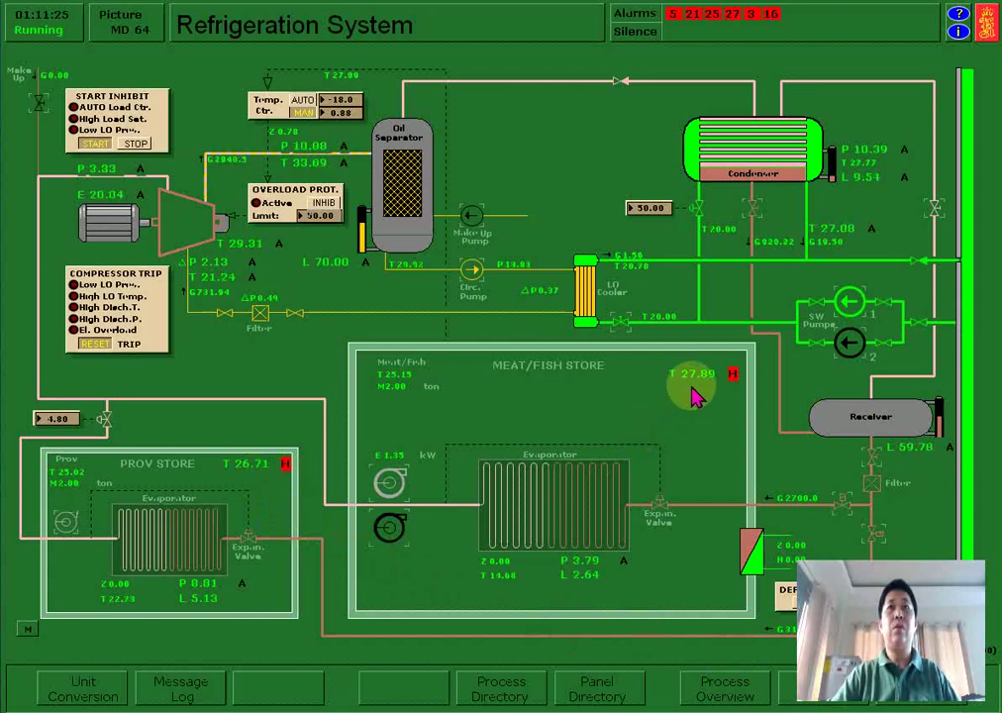
Acknowledge the Prov Store temperature alarm and silence all the sounding alarms.
{"action": "mouse_move", "coordinate": [695, 397]}
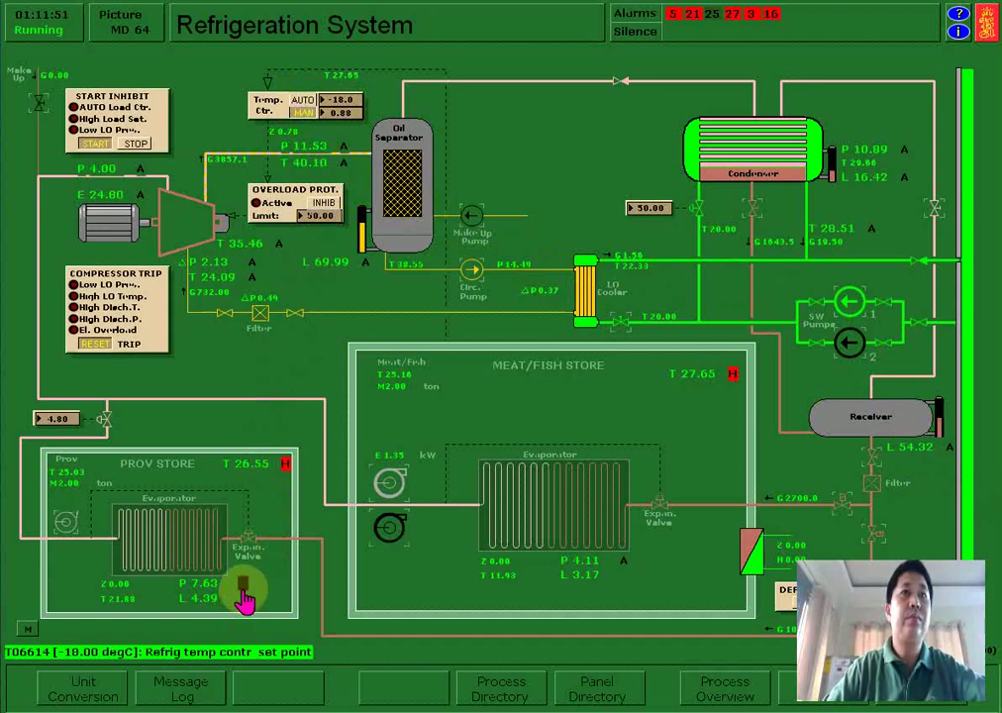
{"action": "left_click", "coordinate": [243, 590]}
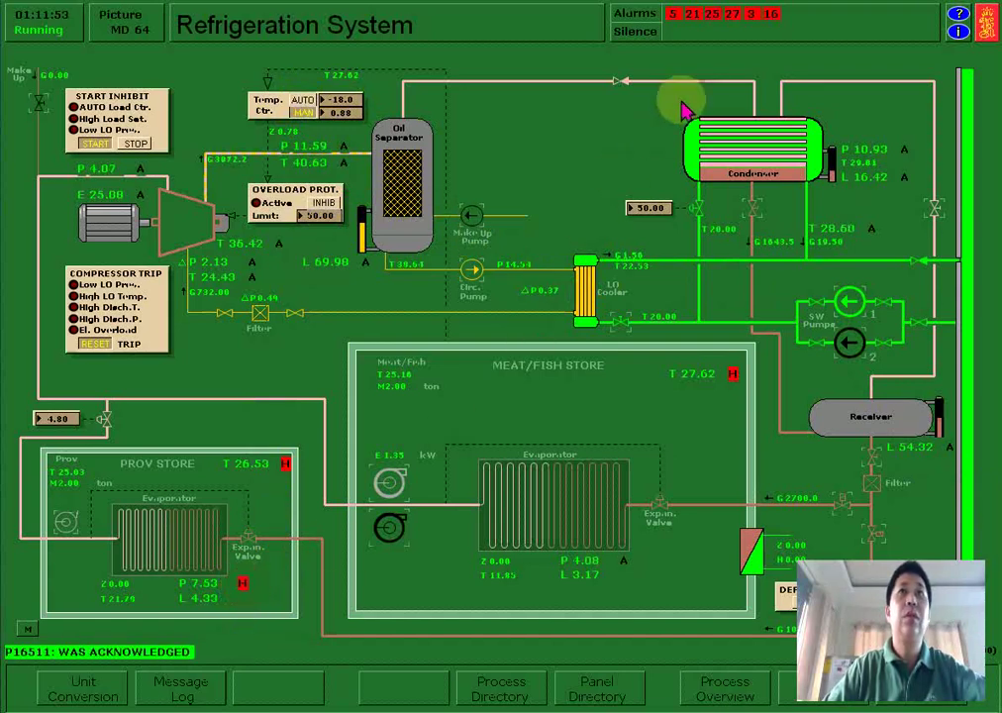
{"action": "left_click", "coordinate": [632, 32]}
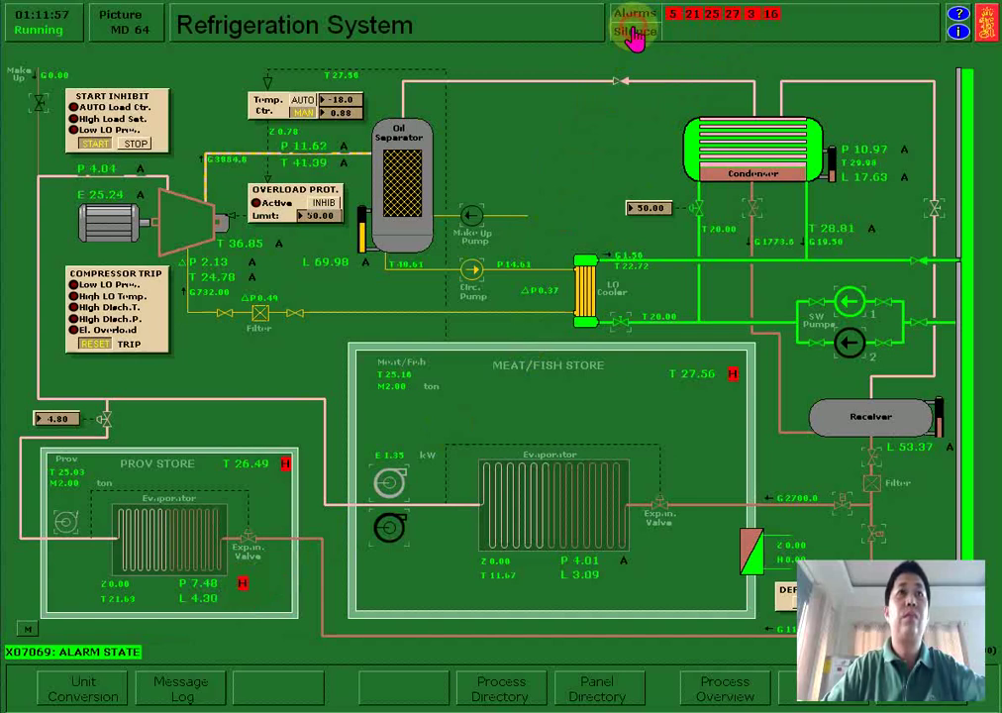
{"action": "left_click", "coordinate": [638, 38]}
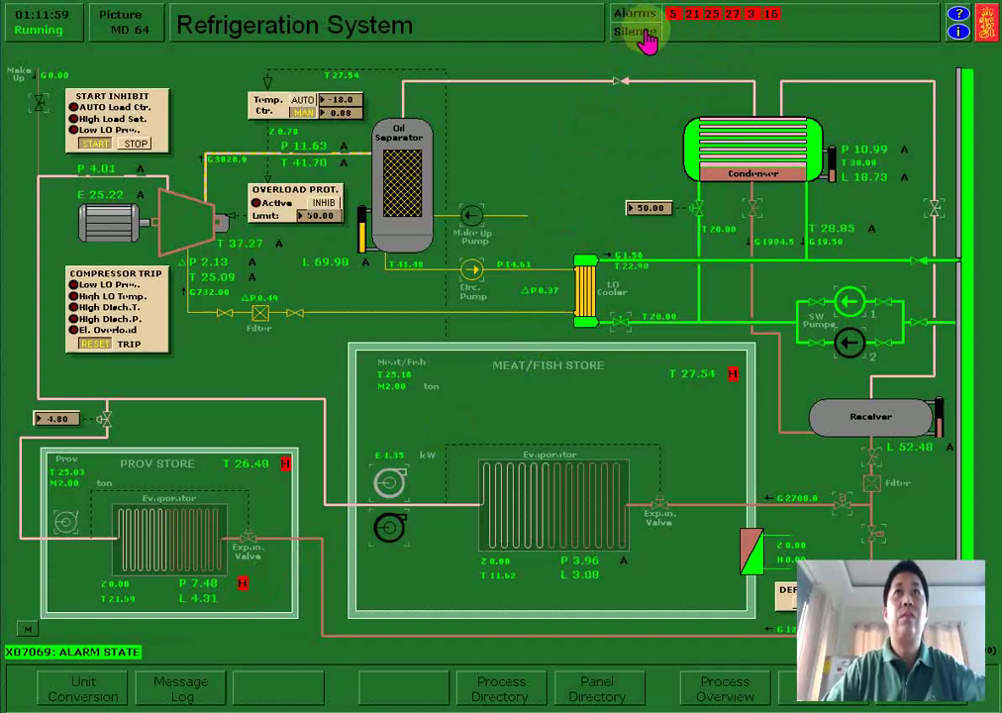
{"action": "left_click", "coordinate": [645, 38]}
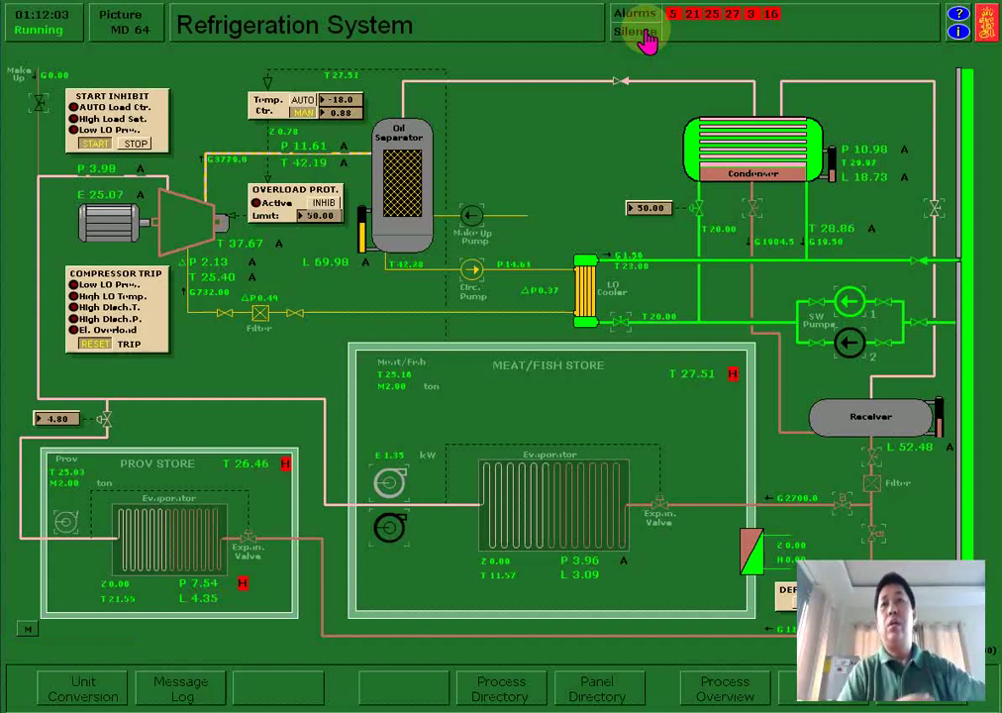
{"action": "left_click", "coordinate": [645, 38]}
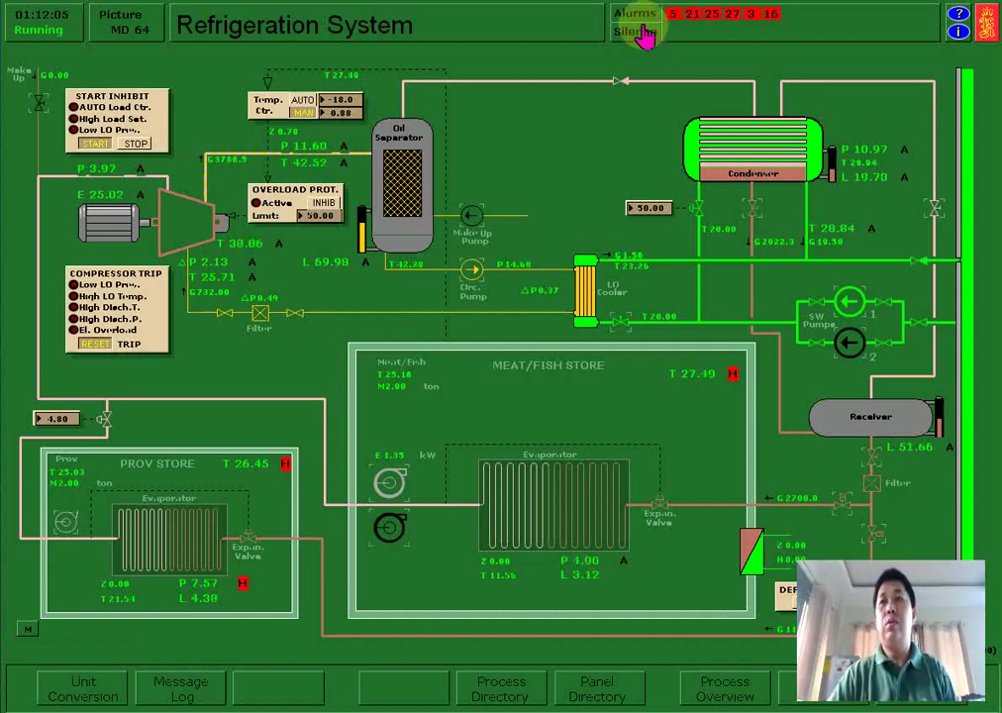
{"action": "left_click", "coordinate": [635, 42]}
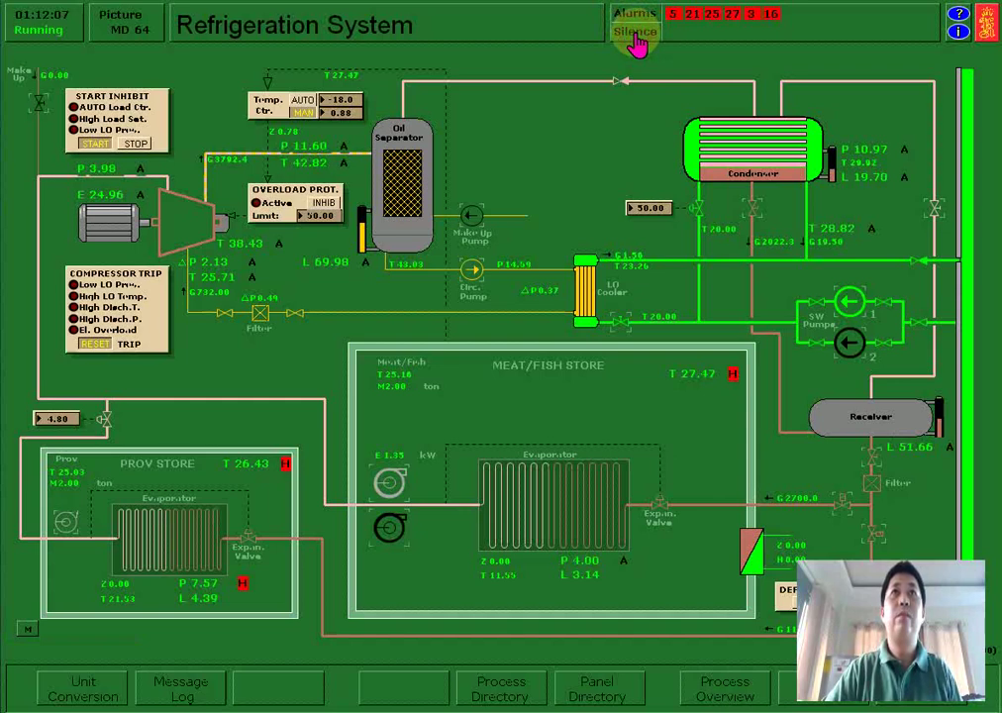
{"action": "left_click", "coordinate": [636, 40]}
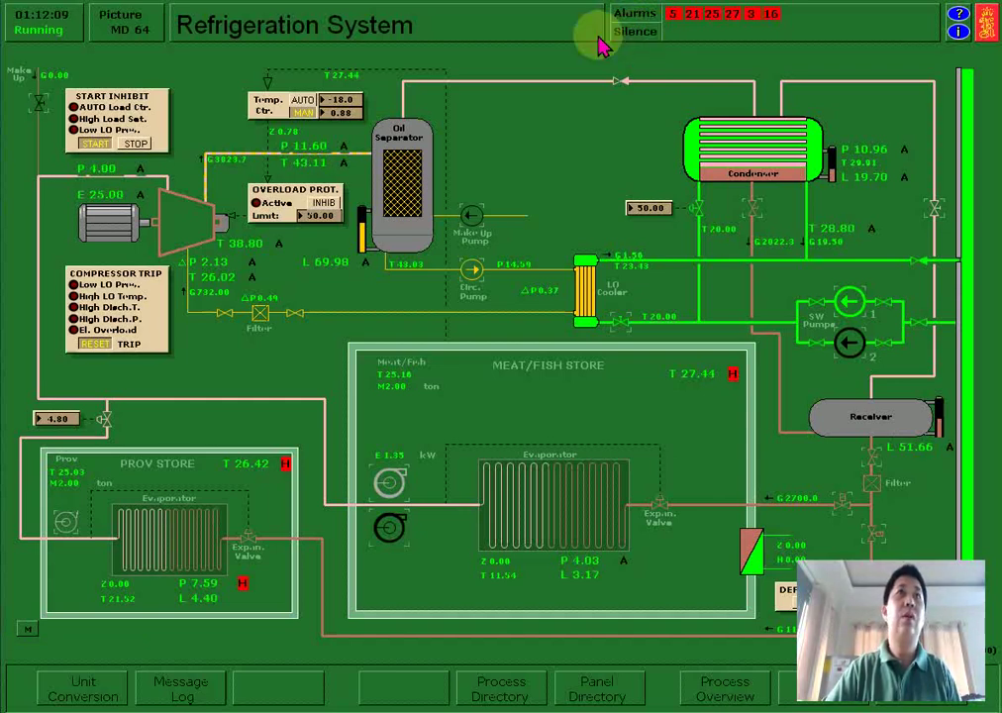
{"action": "left_click", "coordinate": [335, 117]}
{"action": "left_click", "coordinate": [282, 107]}
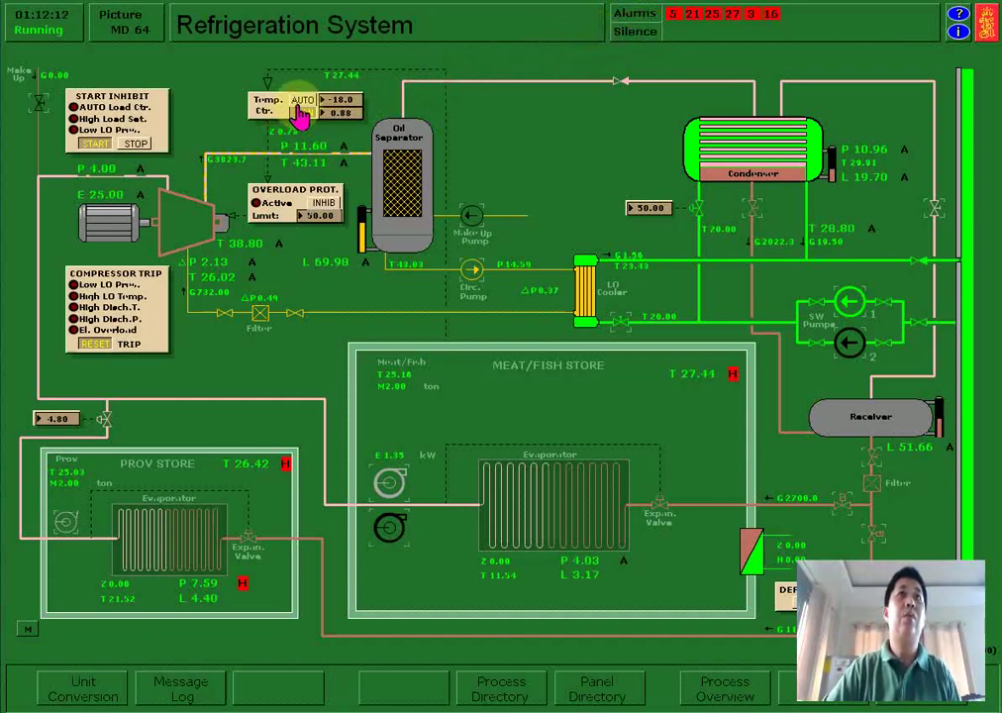
Check the controller output and -18.0 °C set point, then switch the Temp. Ctr. from MAN to AUTO.
{"action": "left_click", "coordinate": [343, 121]}
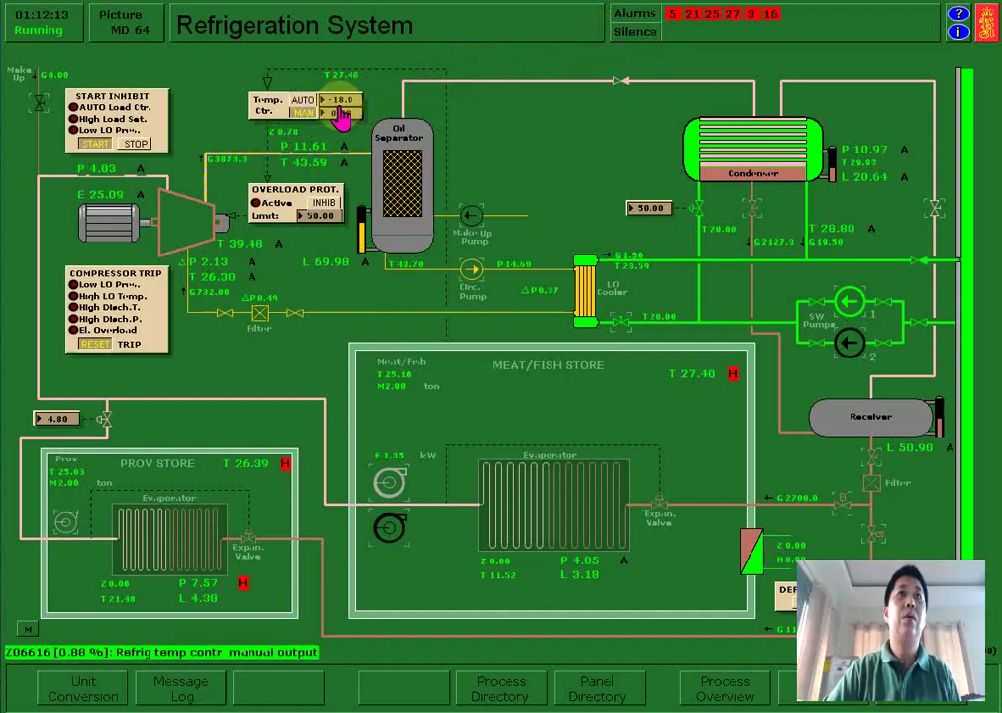
{"action": "left_click", "coordinate": [337, 101]}
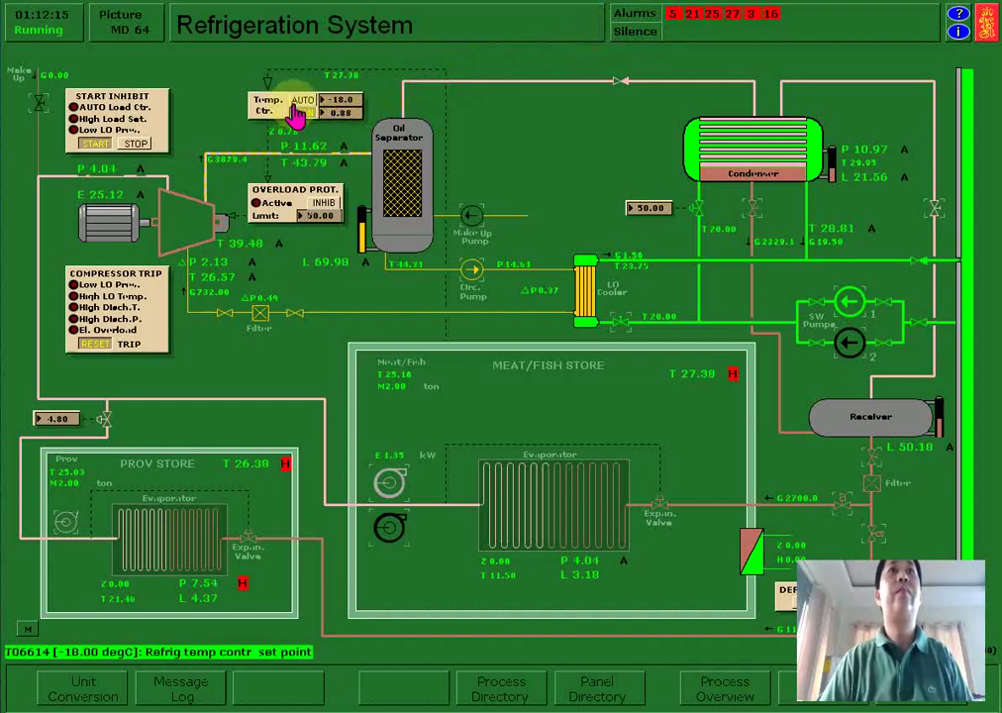
{"action": "left_click", "coordinate": [300, 101]}
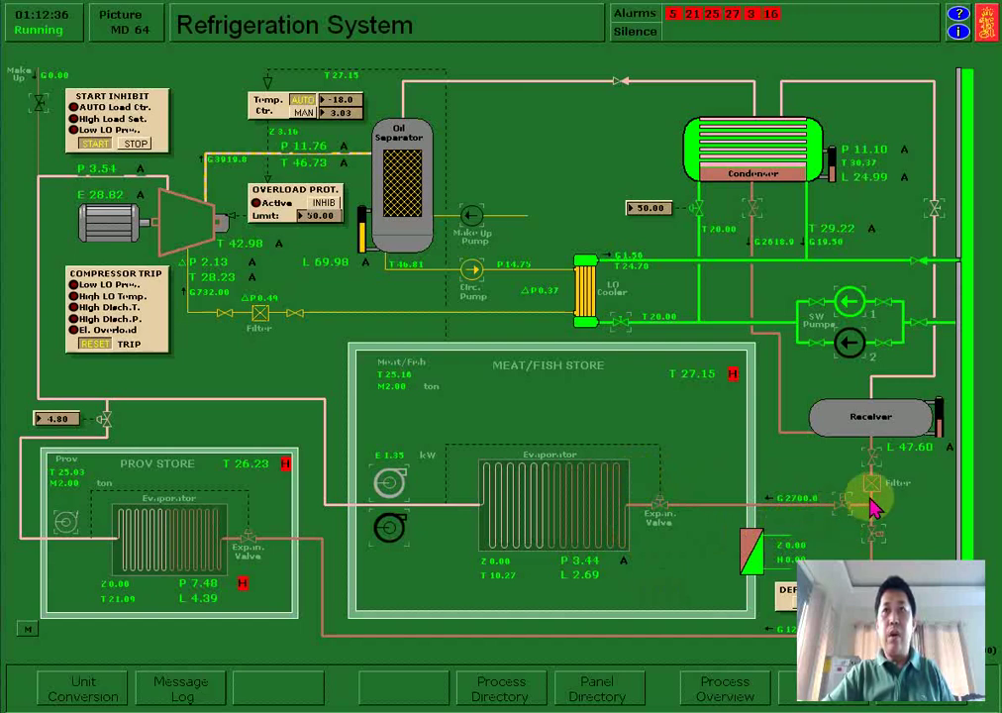
Verify the receiver level and that the store inlet, receiver outlet and expansion valves read OPEN.
{"action": "left_click", "coordinate": [887, 465]}
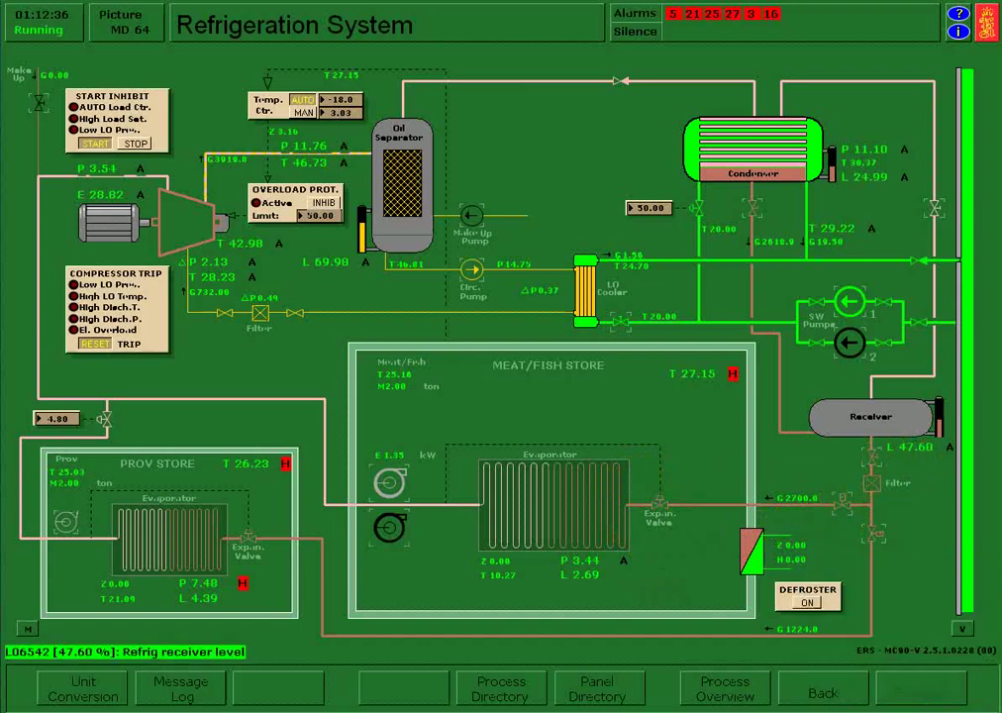
{"action": "left_click", "coordinate": [841, 500]}
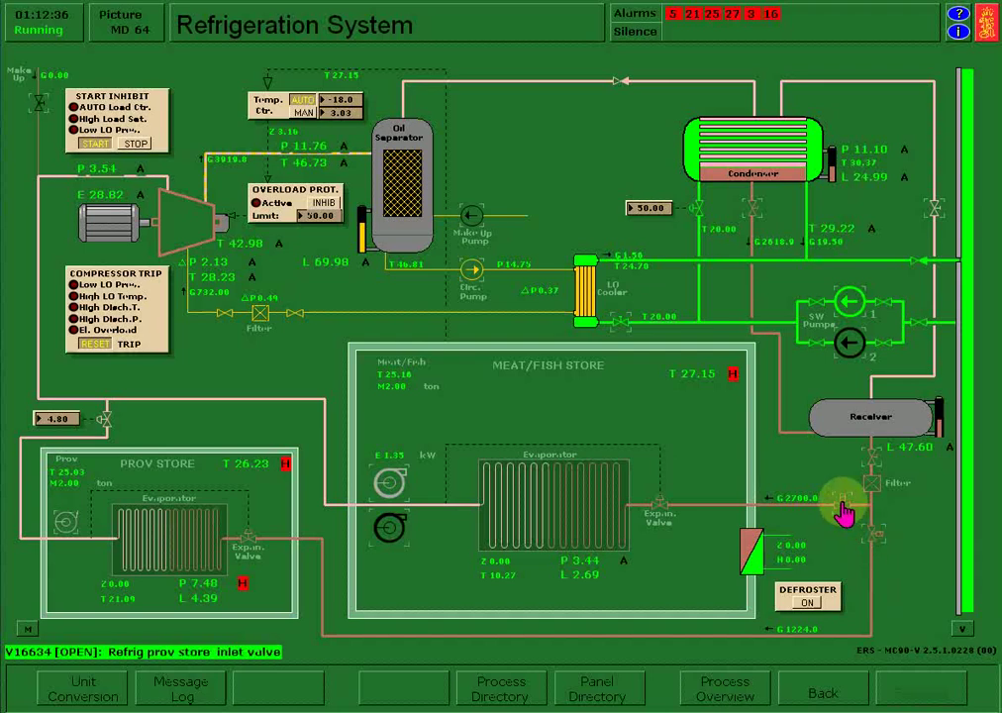
{"action": "left_click", "coordinate": [878, 464]}
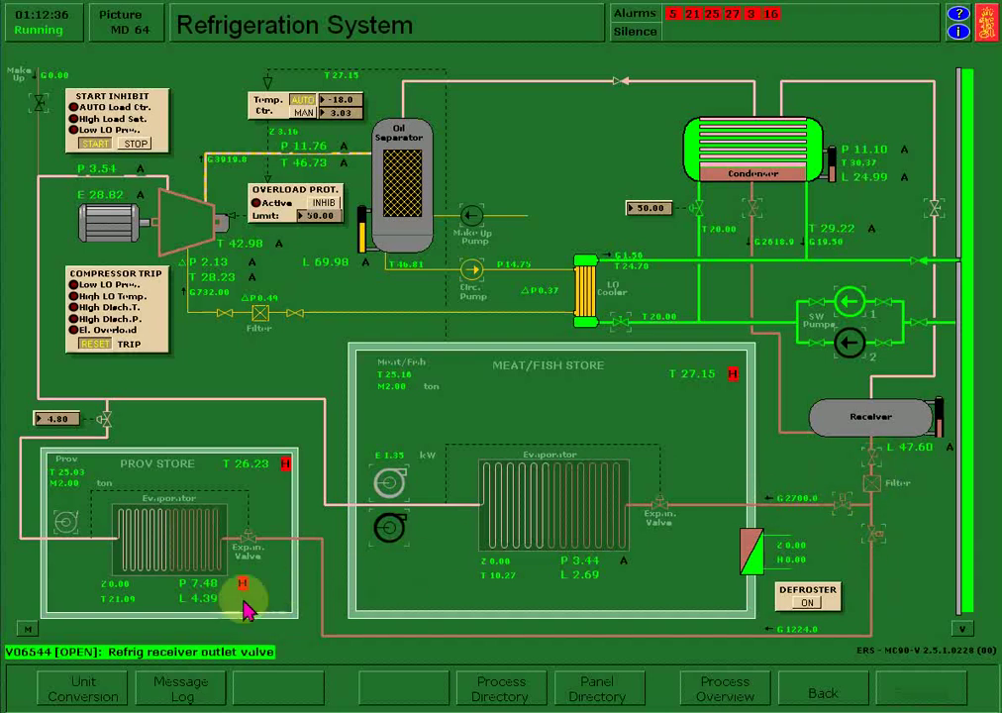
{"action": "left_click", "coordinate": [251, 547]}
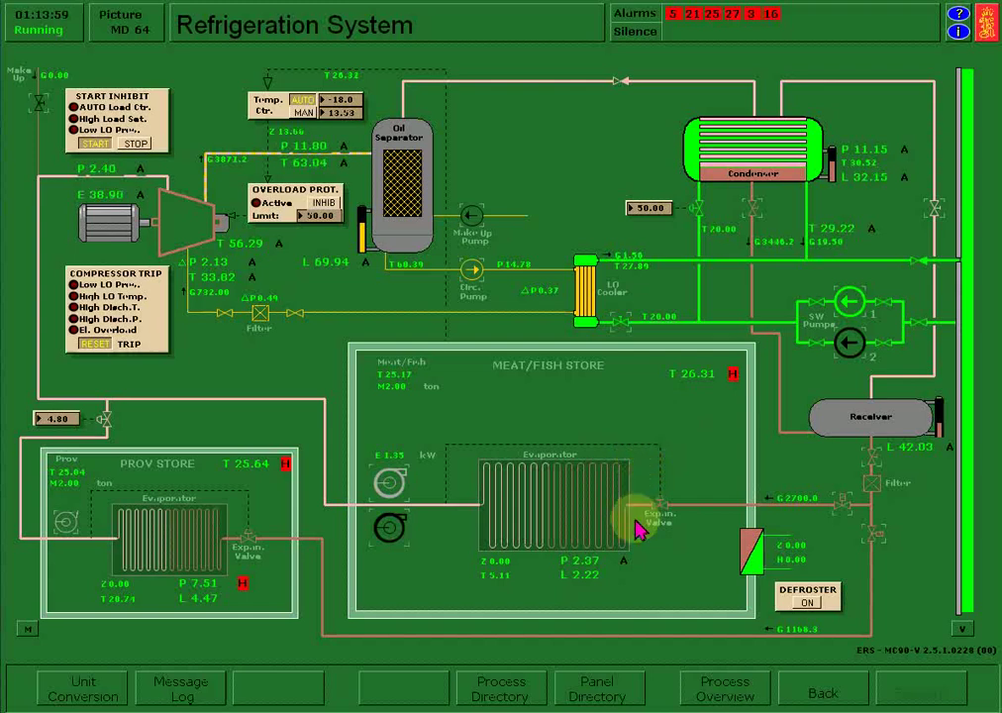
{"action": "mouse_move", "coordinate": [665, 527]}
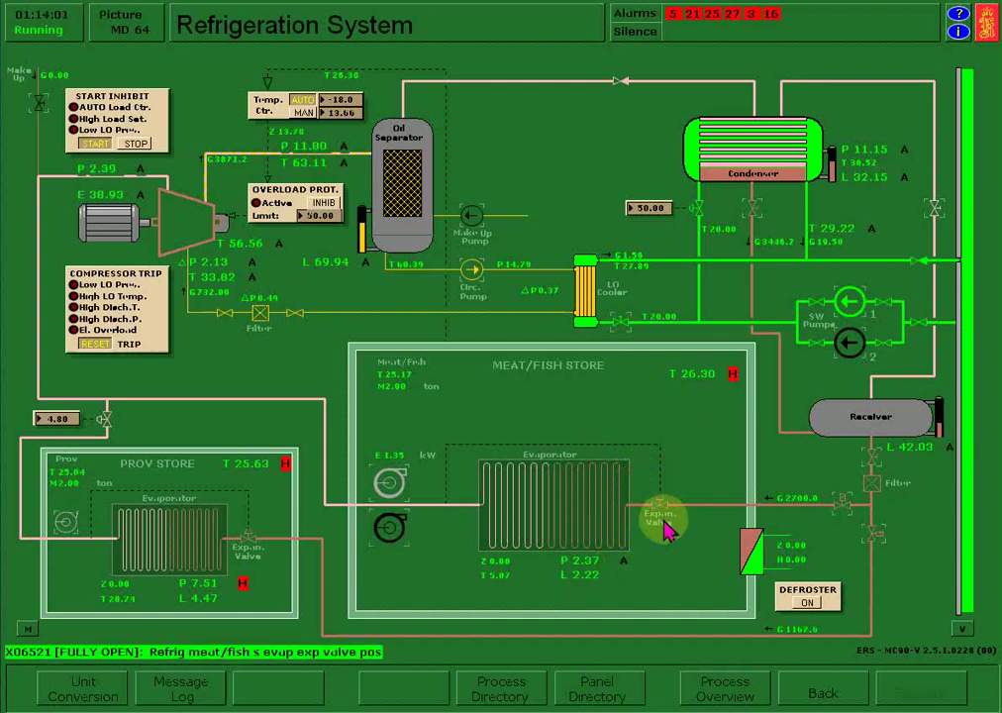
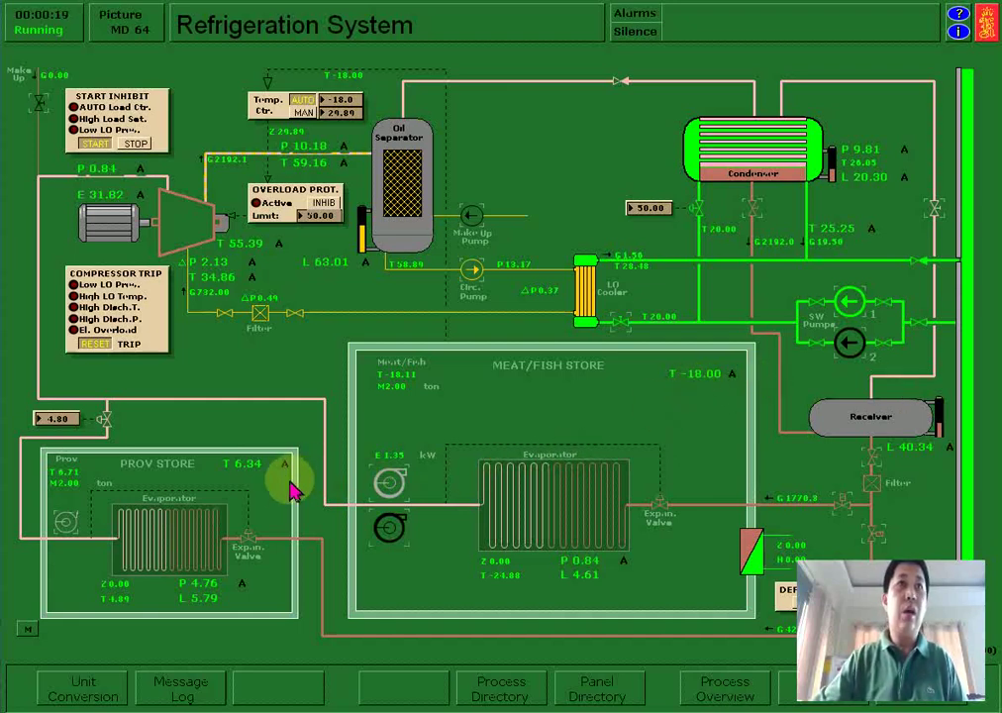
Read the provision store and meat/fish store air temperature details.
{"action": "left_click", "coordinate": [251, 473]}
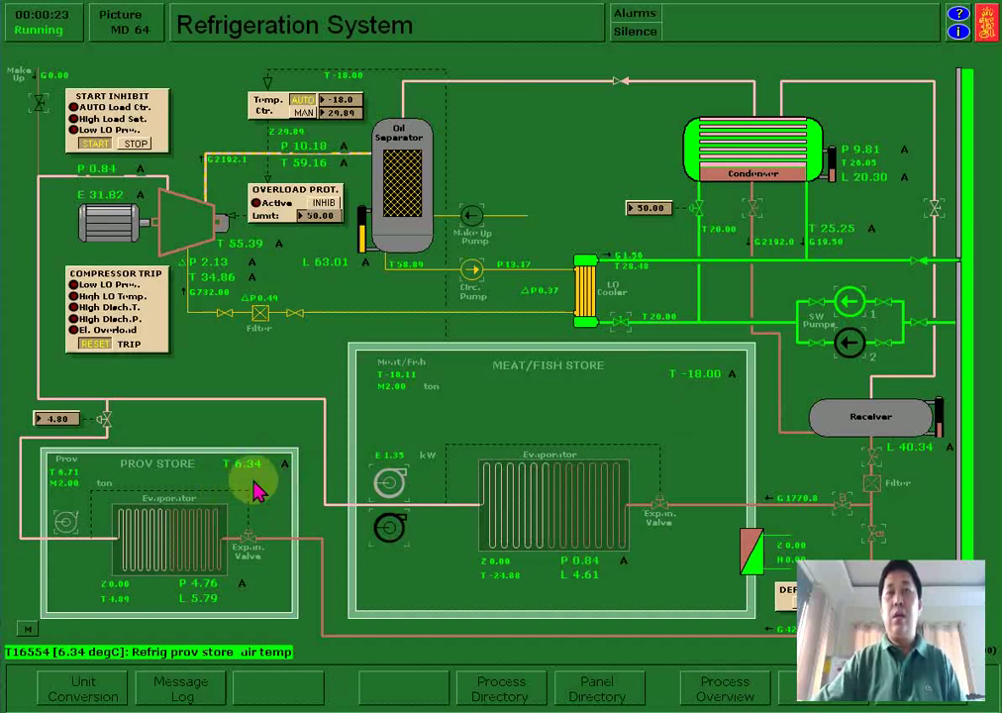
{"action": "left_click", "coordinate": [265, 477]}
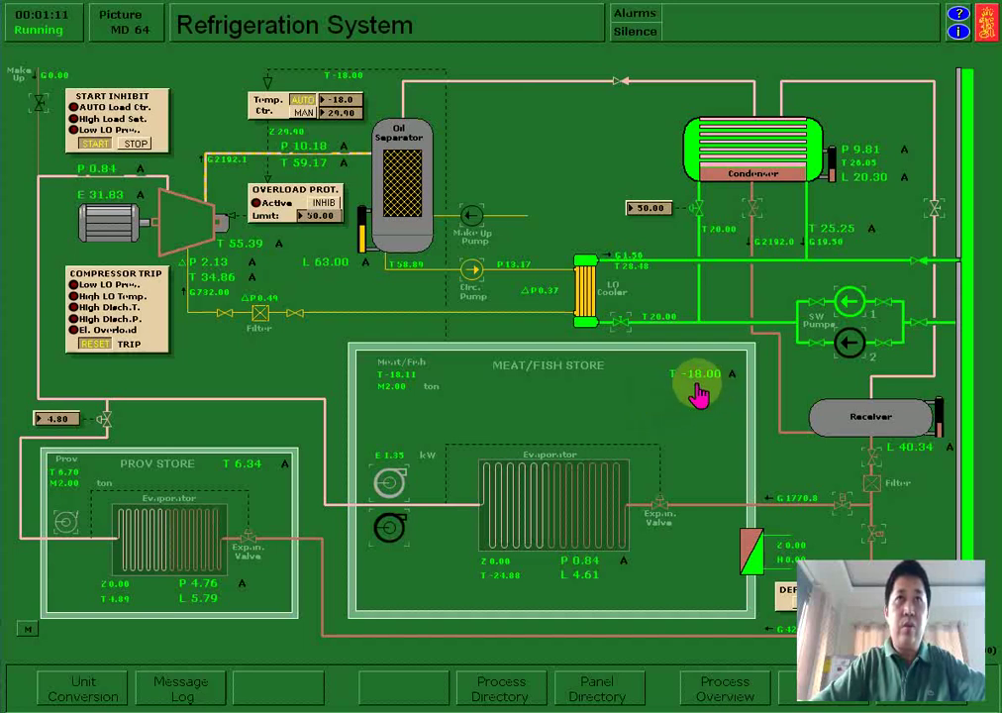
{"action": "left_click", "coordinate": [711, 383]}
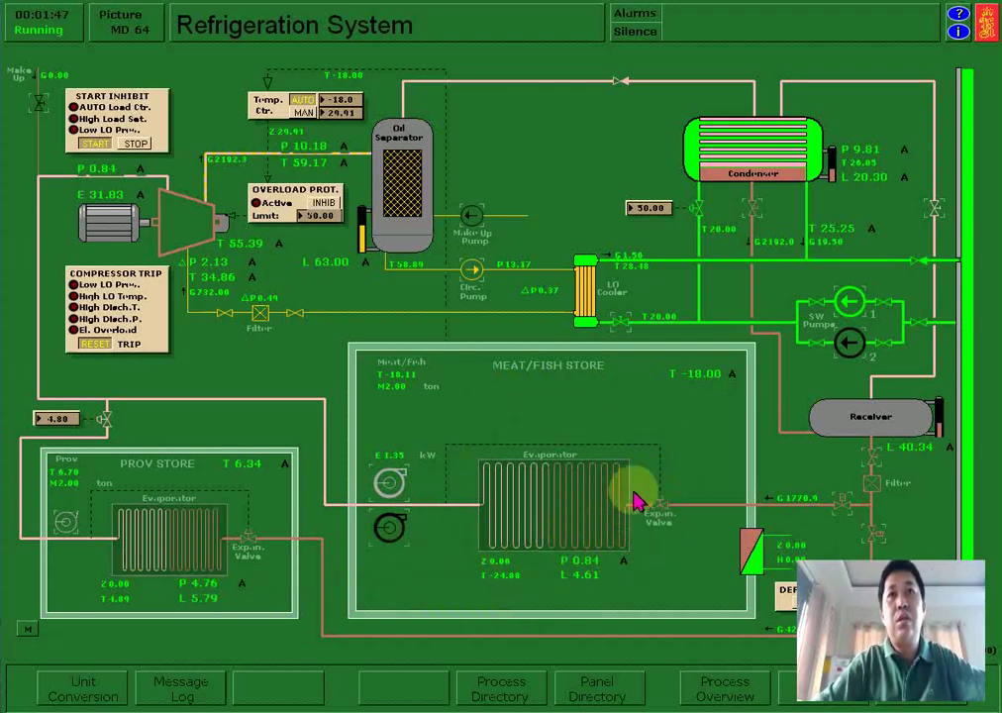
{"action": "mouse_move", "coordinate": [669, 513]}
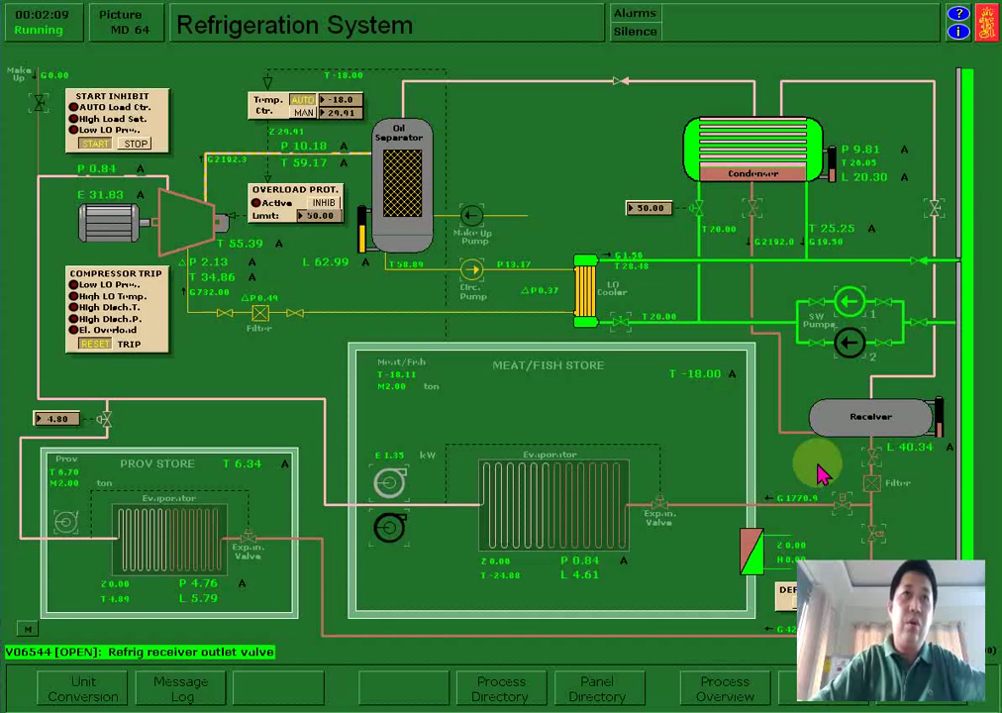
{"action": "left_click", "coordinate": [721, 371]}
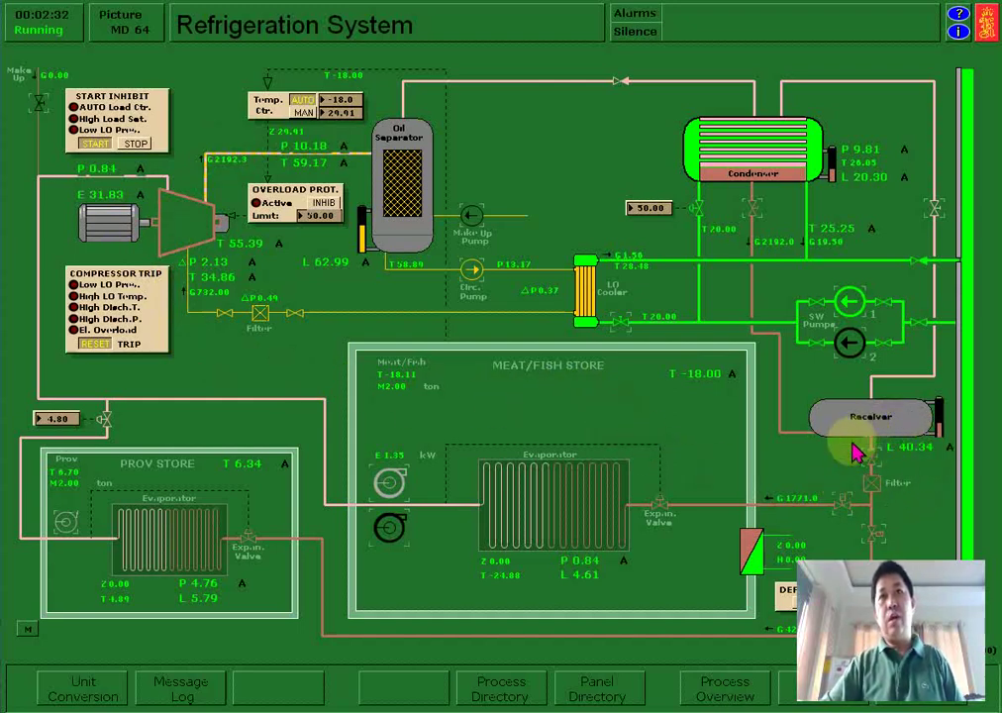
Confirm the provision store and meat/fish store inlet valves are open.
{"action": "left_click", "coordinate": [874, 531]}
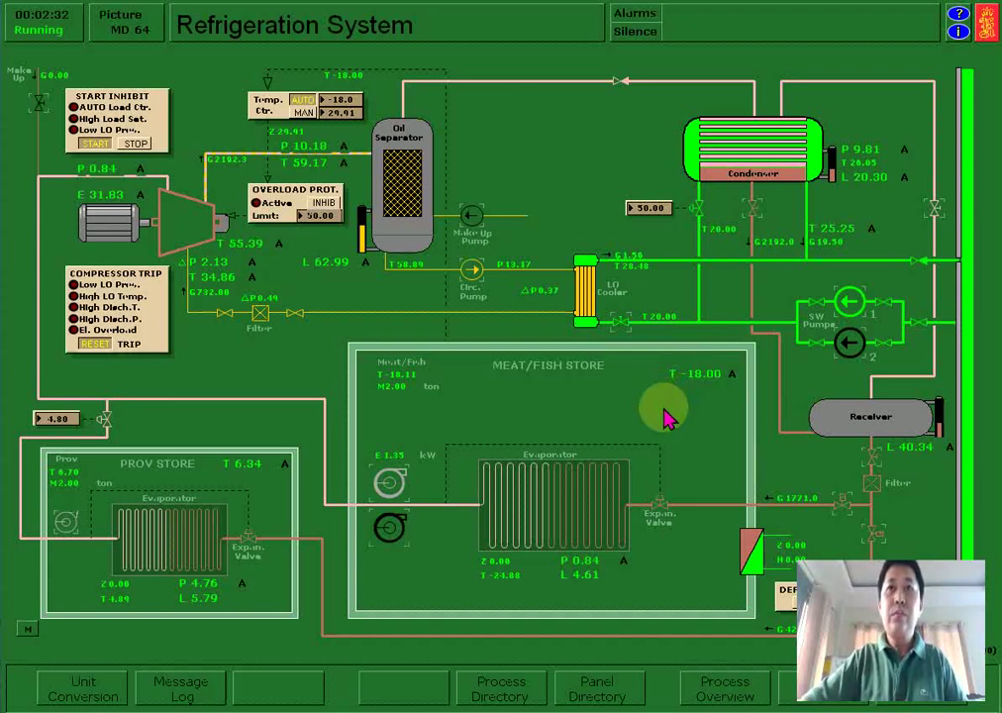
{"action": "mouse_move", "coordinate": [699, 393]}
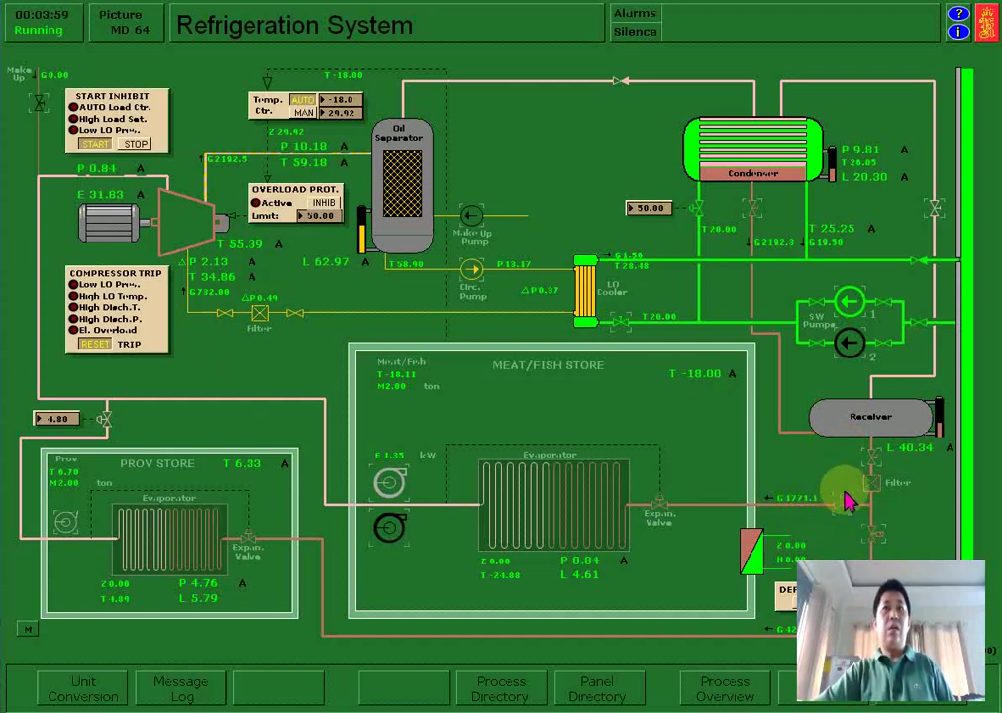
{"action": "left_click", "coordinate": [837, 510]}
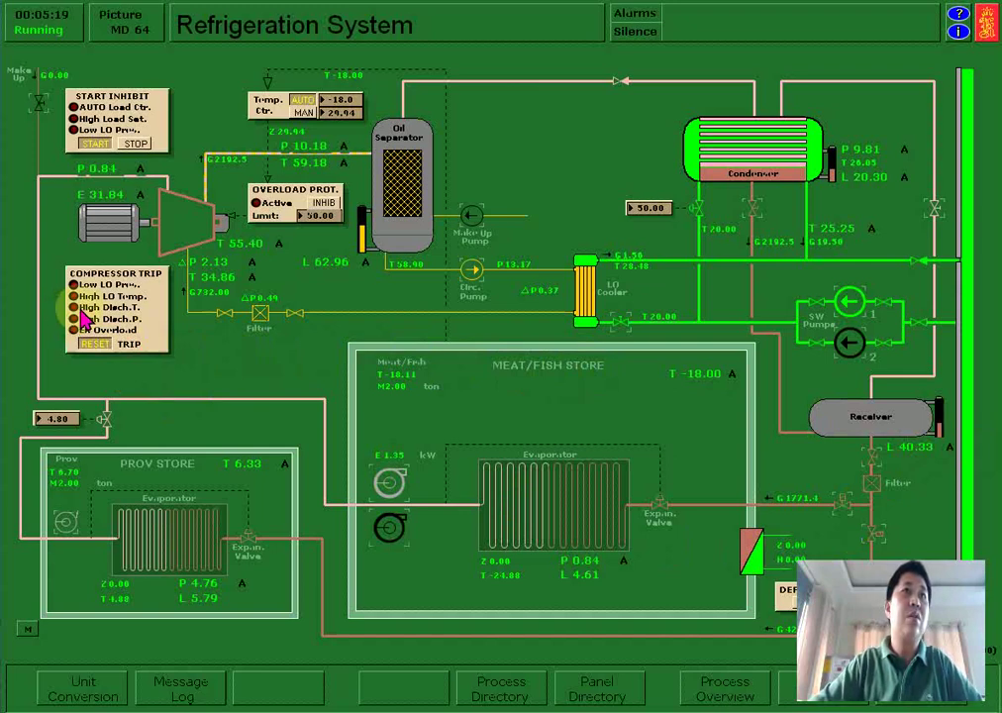
Reset the compressor trip alarms and switch on the meat/fish store defroster.
{"action": "left_click", "coordinate": [91, 339]}
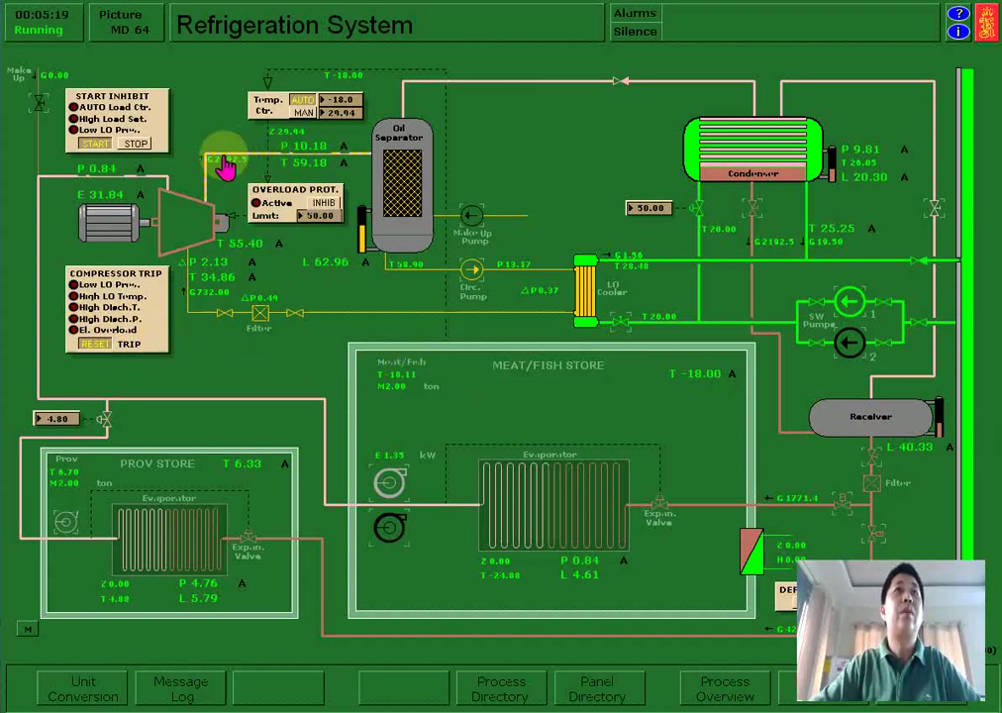
{"action": "mouse_move", "coordinate": [229, 164]}
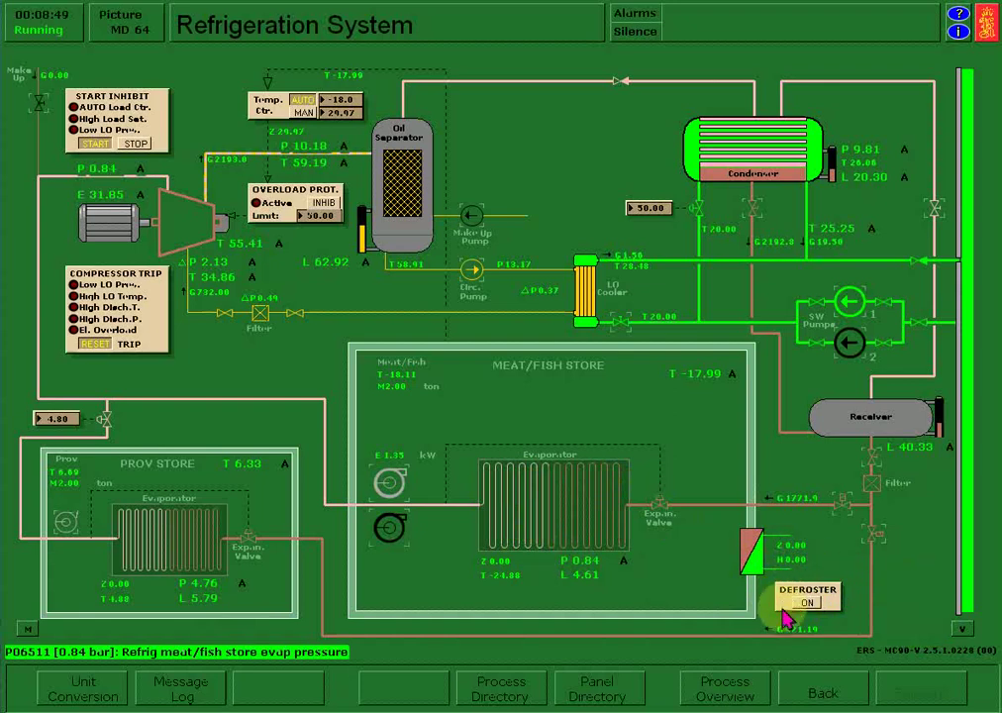
{"action": "left_click", "coordinate": [812, 590]}
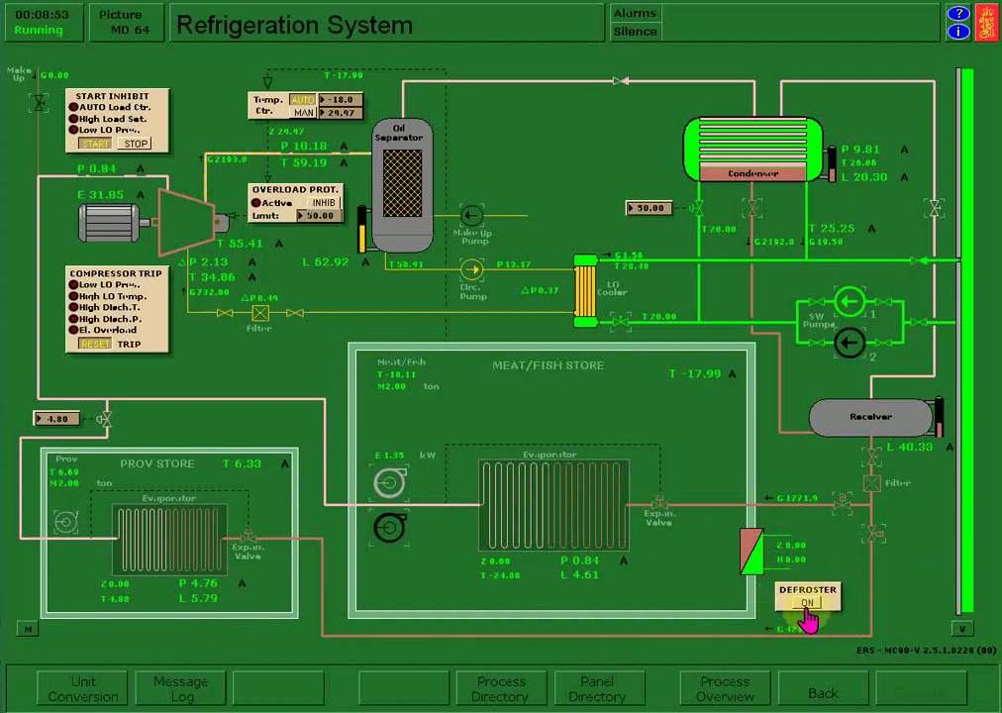
{"action": "left_click", "coordinate": [906, 593]}
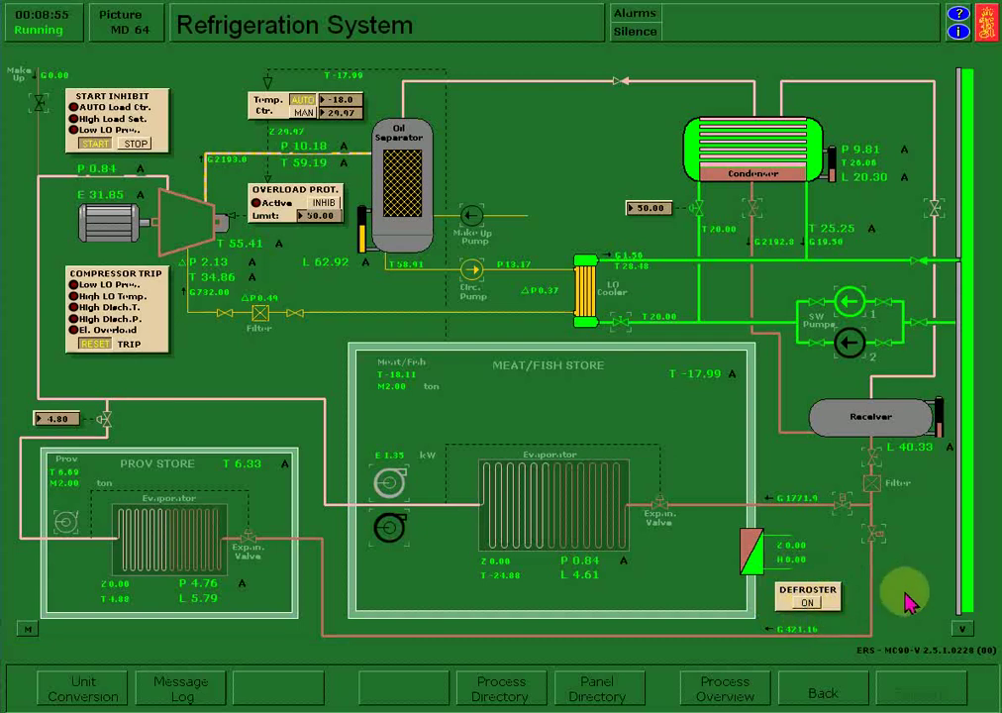
{"action": "mouse_move", "coordinate": [913, 599]}
{"action": "left_mouse_down"}
{"action": "mouse_move", "coordinate": [887, 547]}
{"action": "mouse_move", "coordinate": [846, 530]}
{"action": "mouse_move", "coordinate": [876, 485]}
{"action": "mouse_move", "coordinate": [888, 512]}
{"action": "mouse_move", "coordinate": [891, 599]}
{"action": "left_mouse_up"}
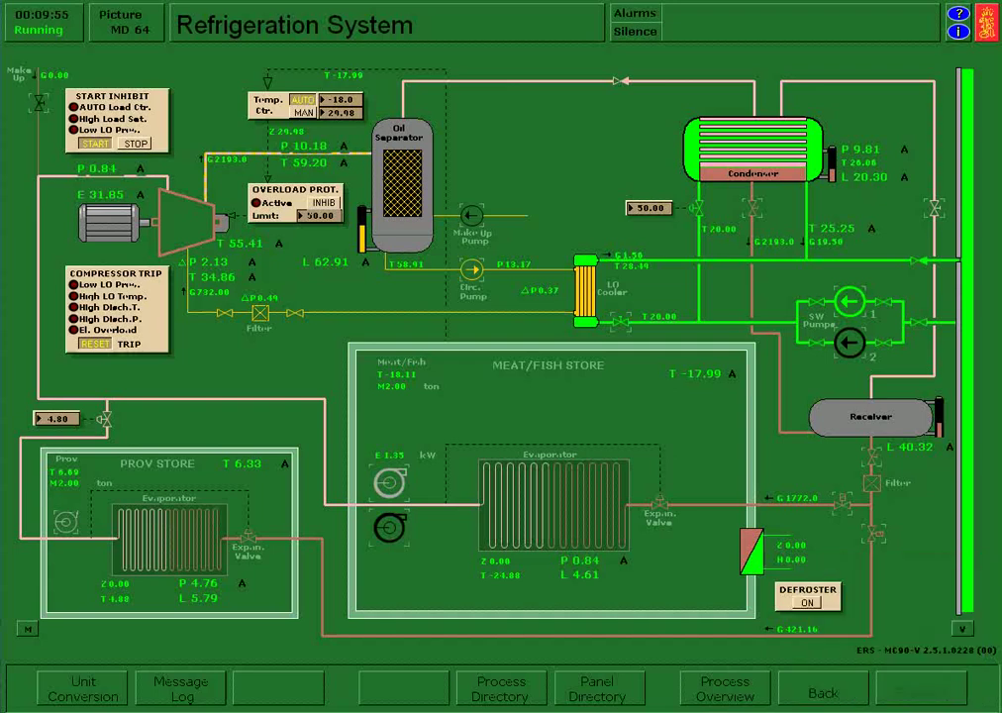
Issue the DEFROSTER ON command for the meat/fish store evaporator.
{"action": "left_click", "coordinate": [806, 603]}
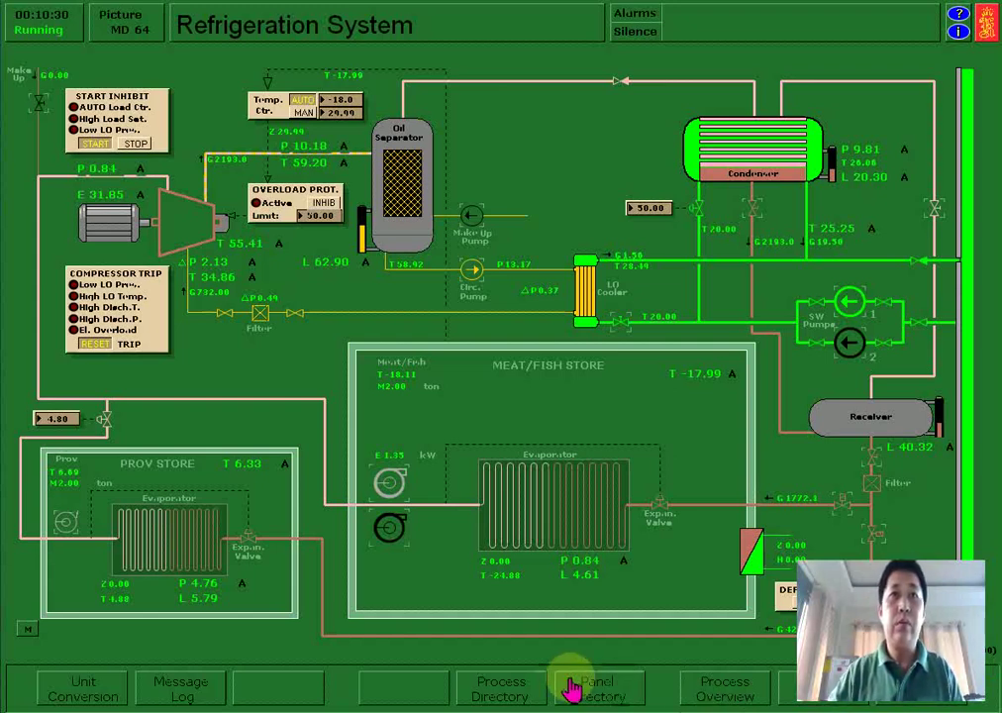
View 06 HFO Separator 1 from the Process Directory, then go back to the directory.
{"action": "left_click", "coordinate": [521, 696]}
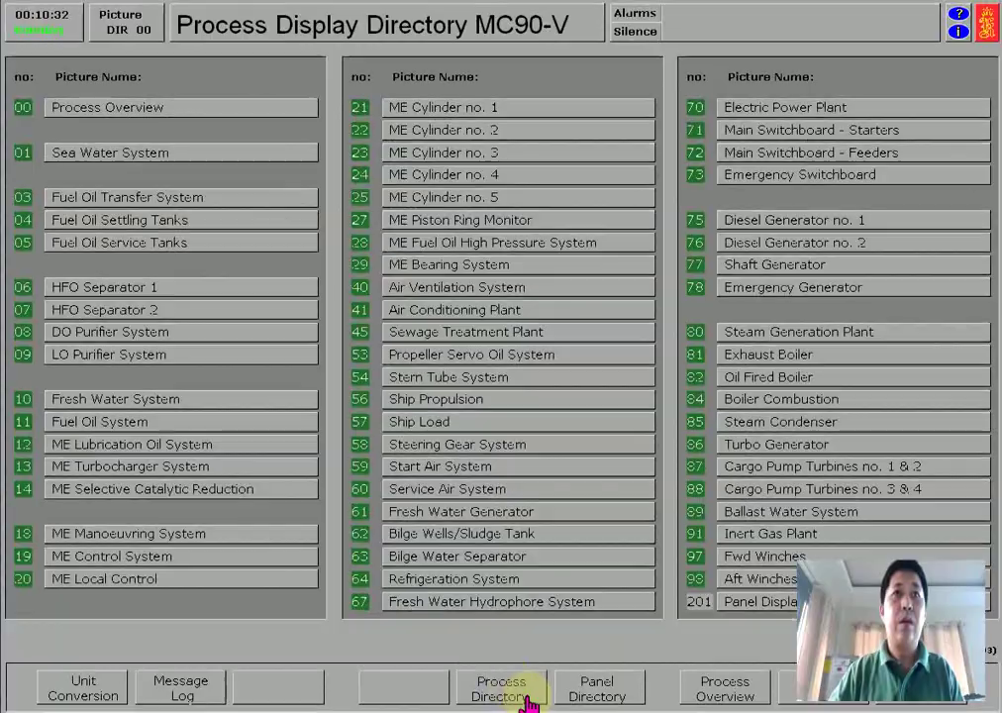
{"action": "left_click", "coordinate": [87, 288]}
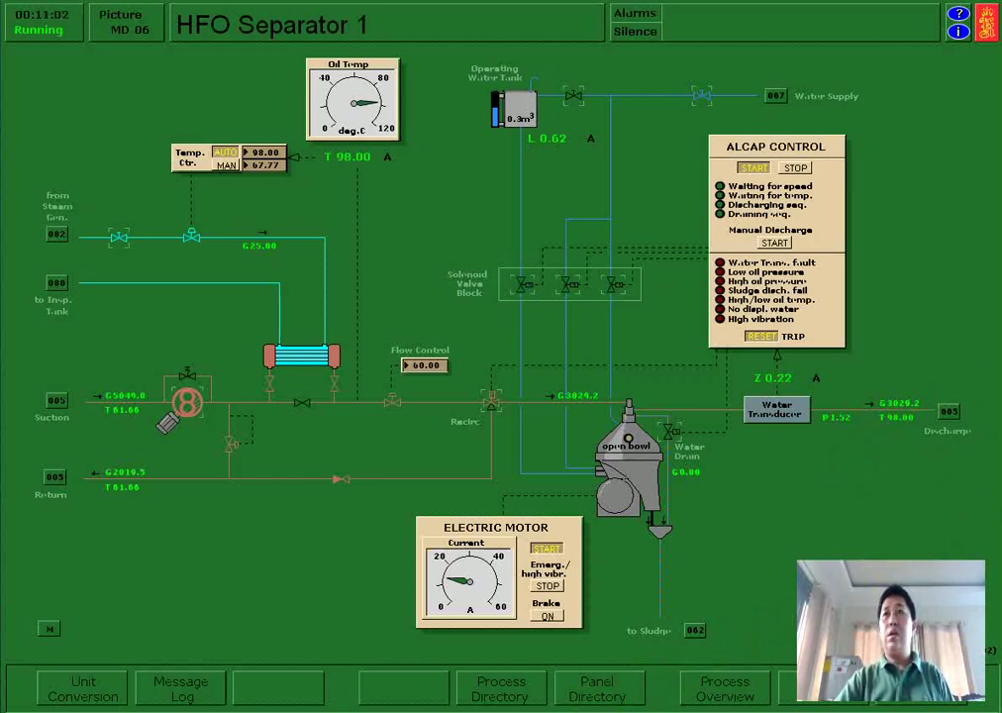
{"action": "left_click", "coordinate": [509, 695]}
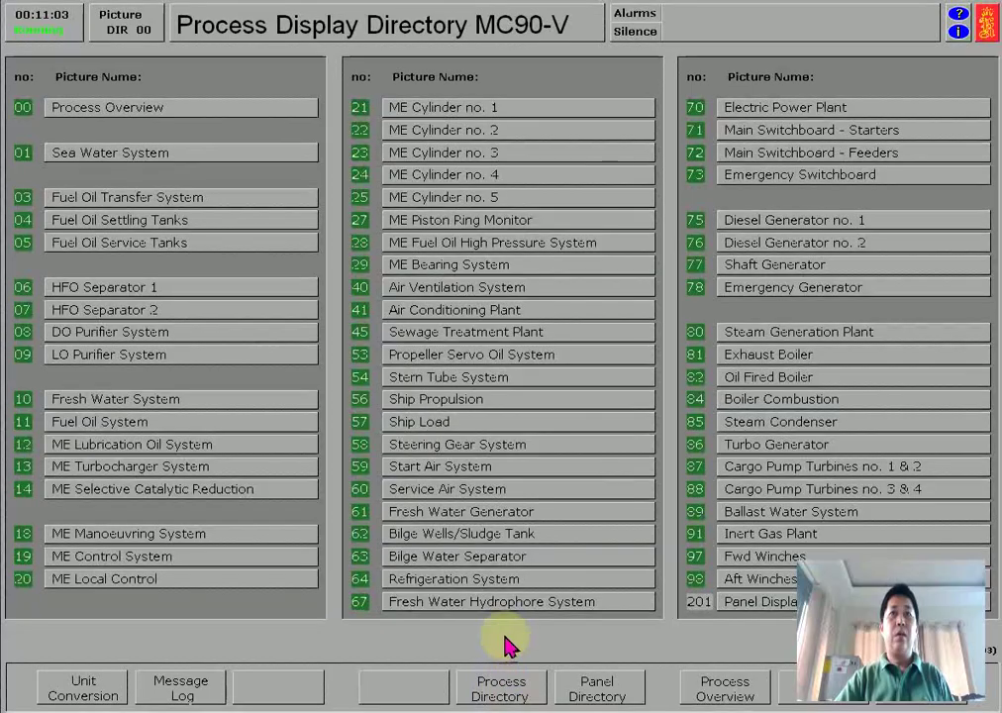
Reopen 64 Refrigeration System and check the provision store inlet and expansion valves.
{"action": "left_click", "coordinate": [442, 583]}
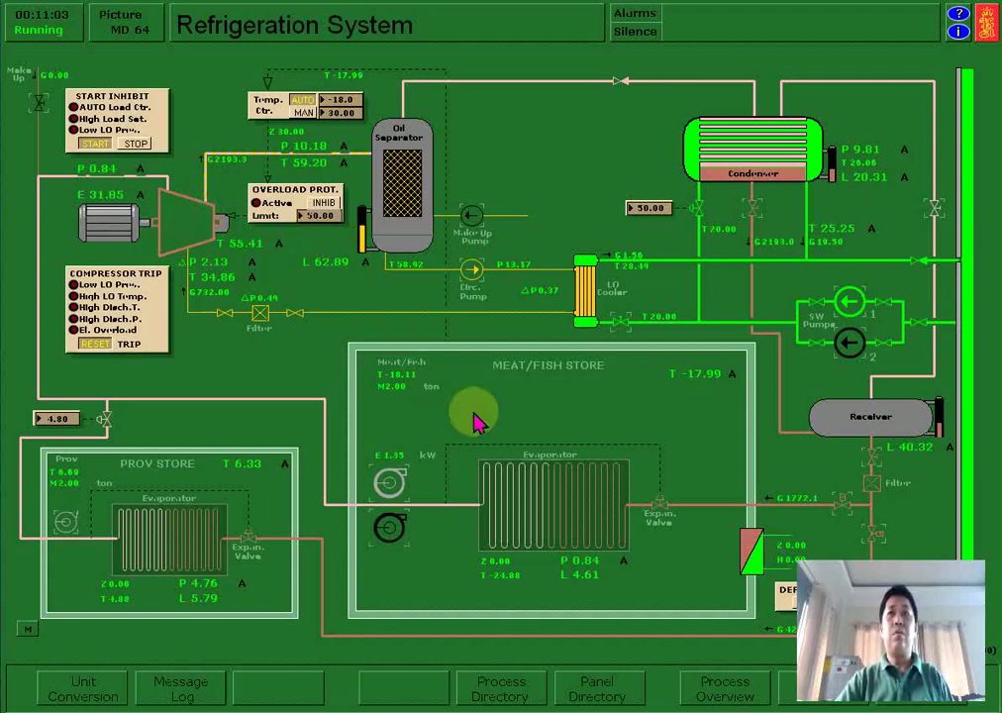
{"action": "left_click", "coordinate": [873, 540]}
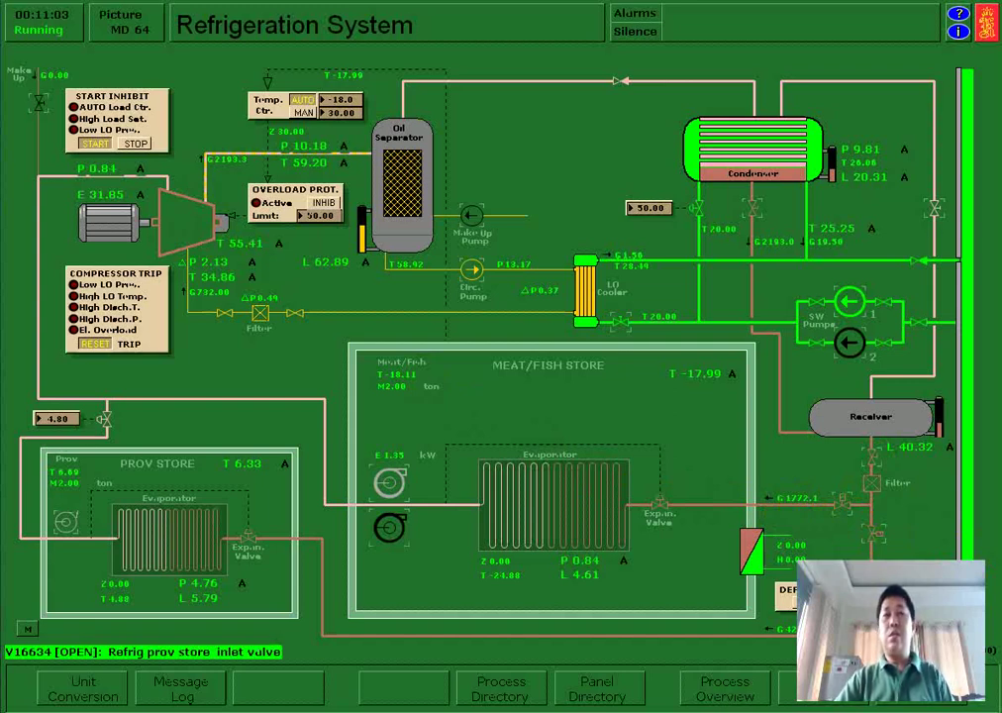
{"action": "left_click", "coordinate": [250, 536]}
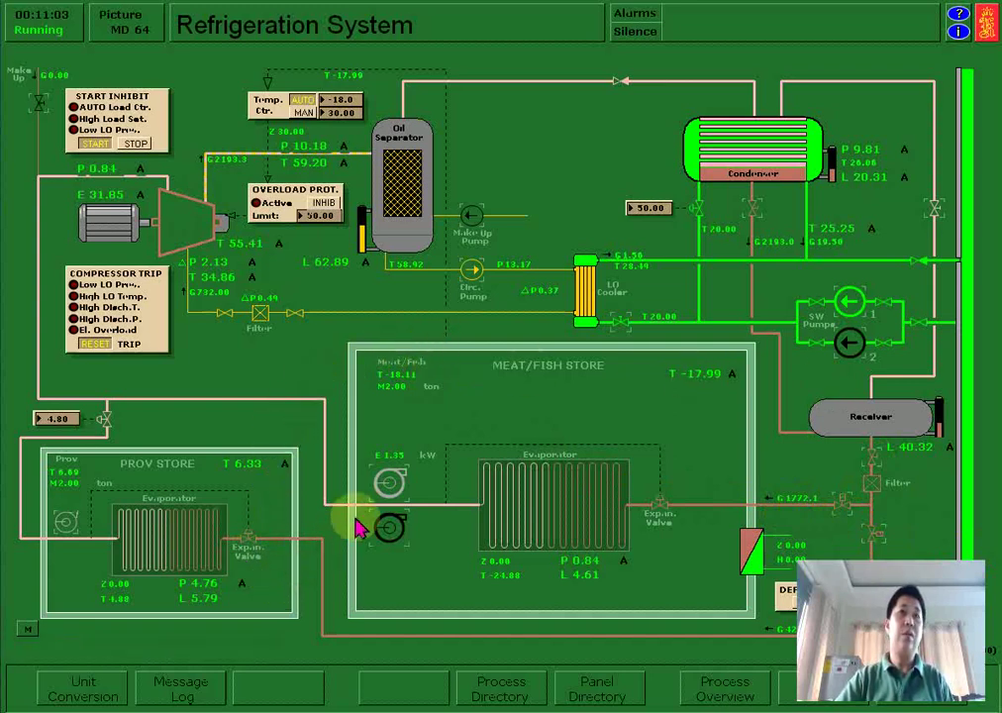